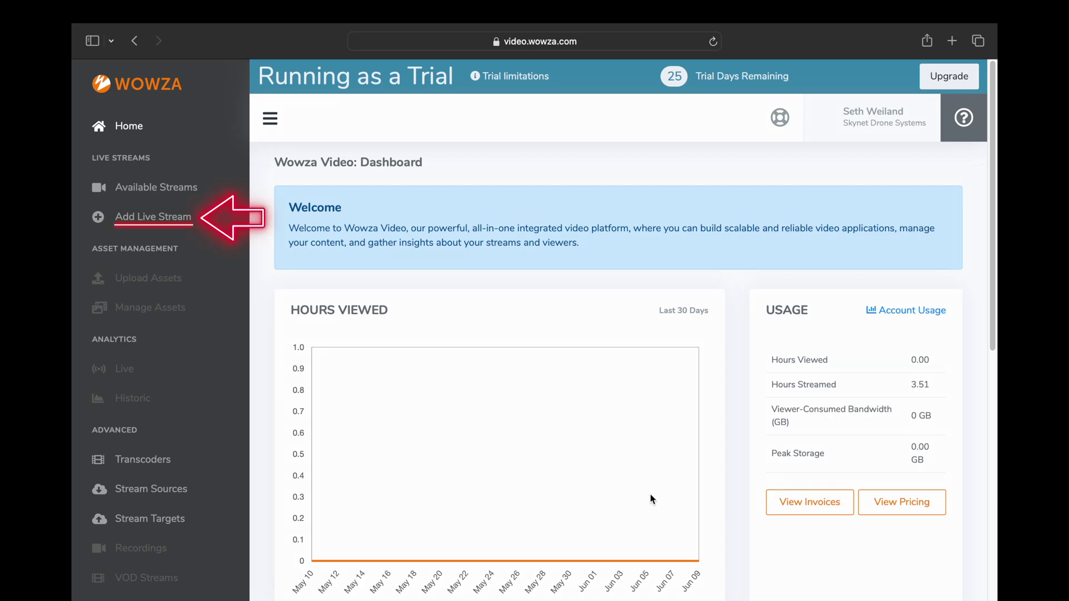
Add a live stream named M3T1 with US East (Virginia) as the broadcast location, and continue to the video source settings
click(142, 223)
click(349, 346)
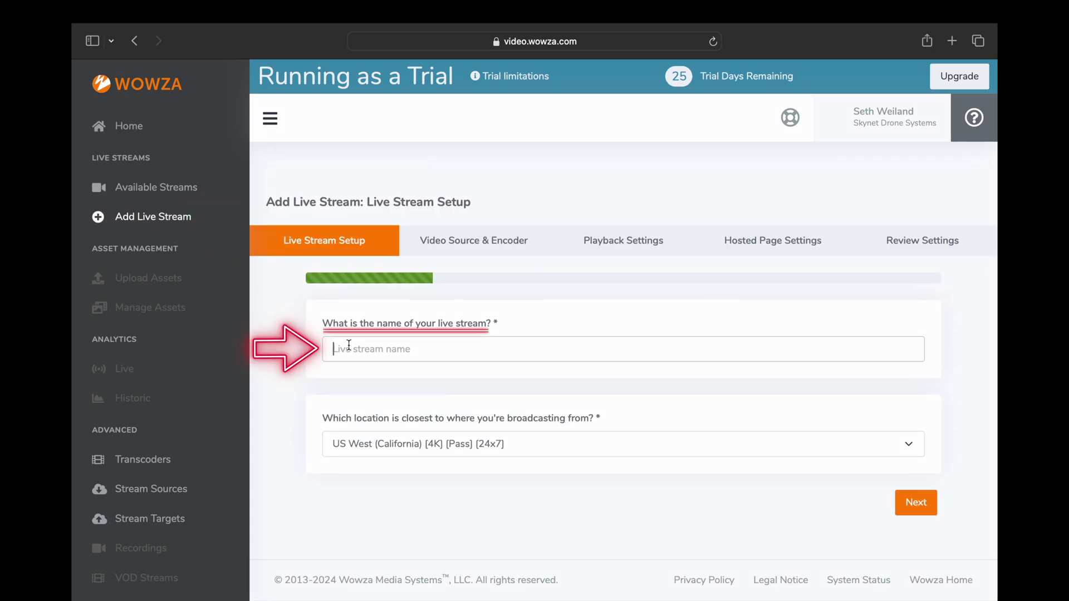
text(M3T)
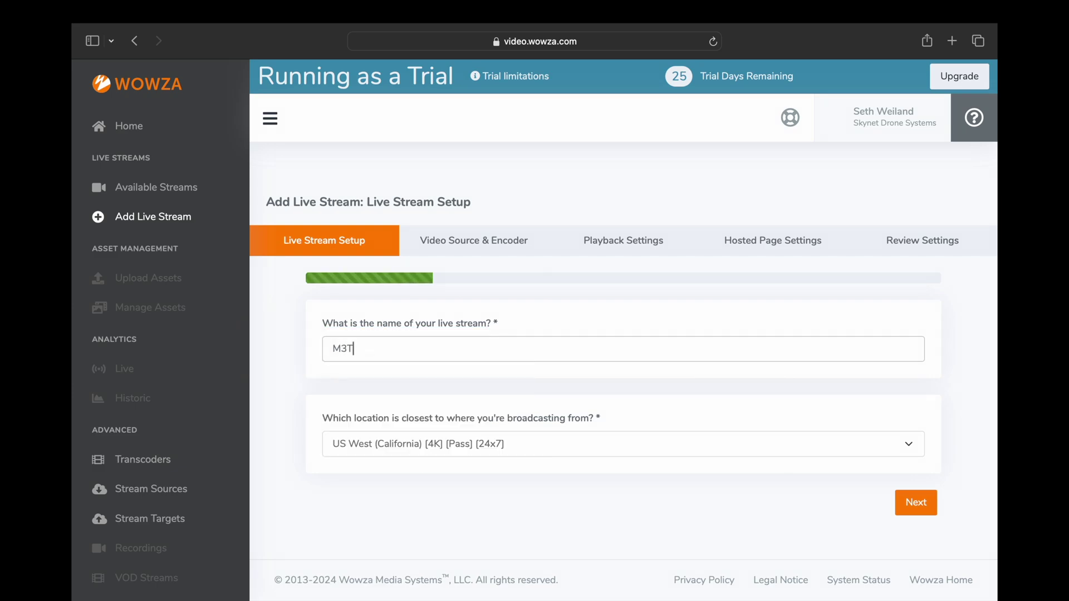
text(1)
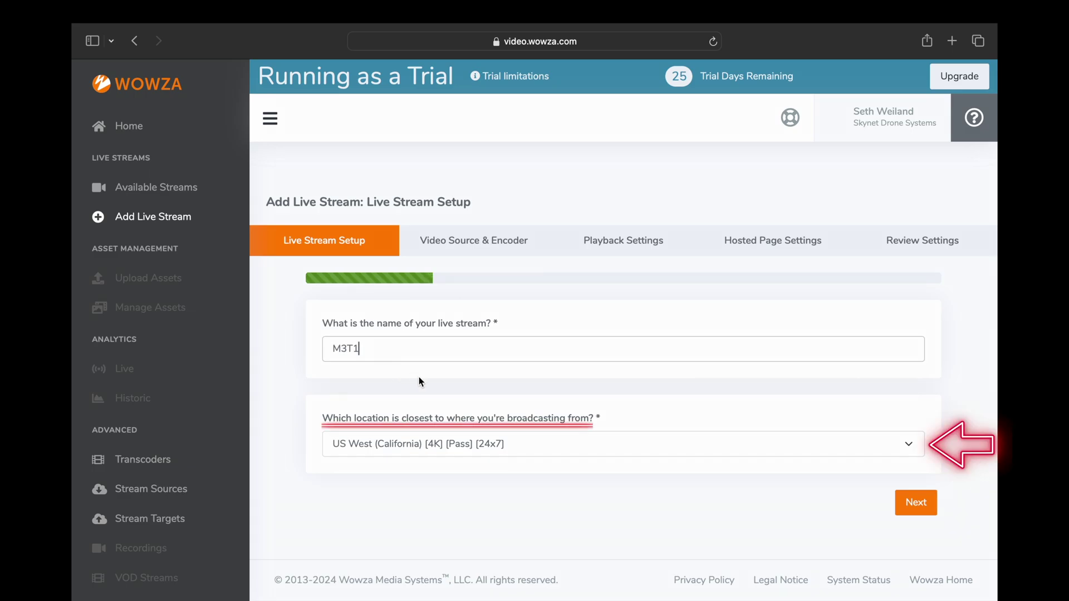
click(911, 446)
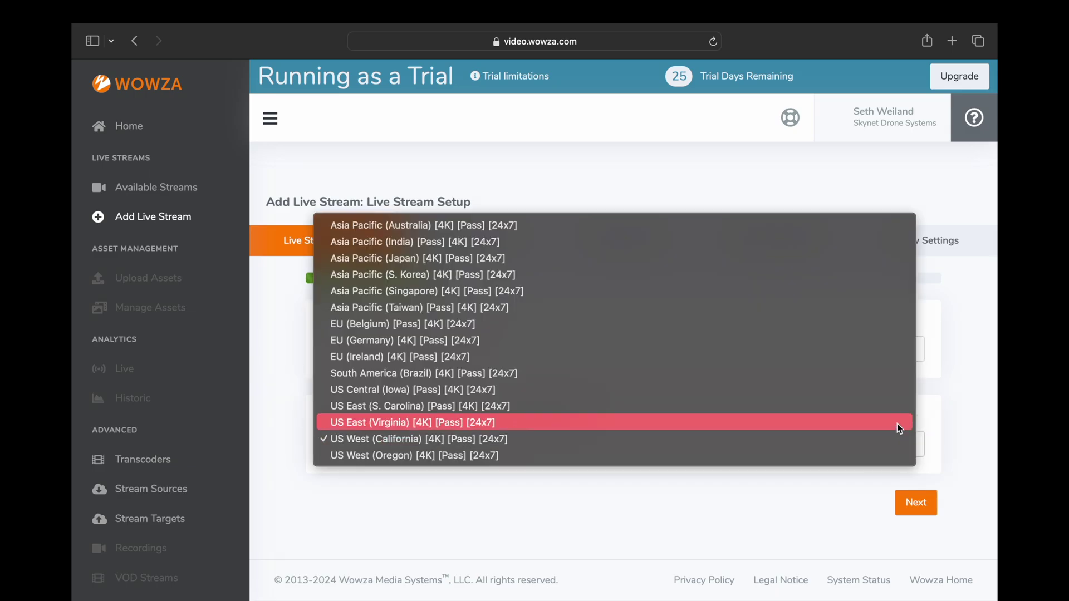
click(898, 424)
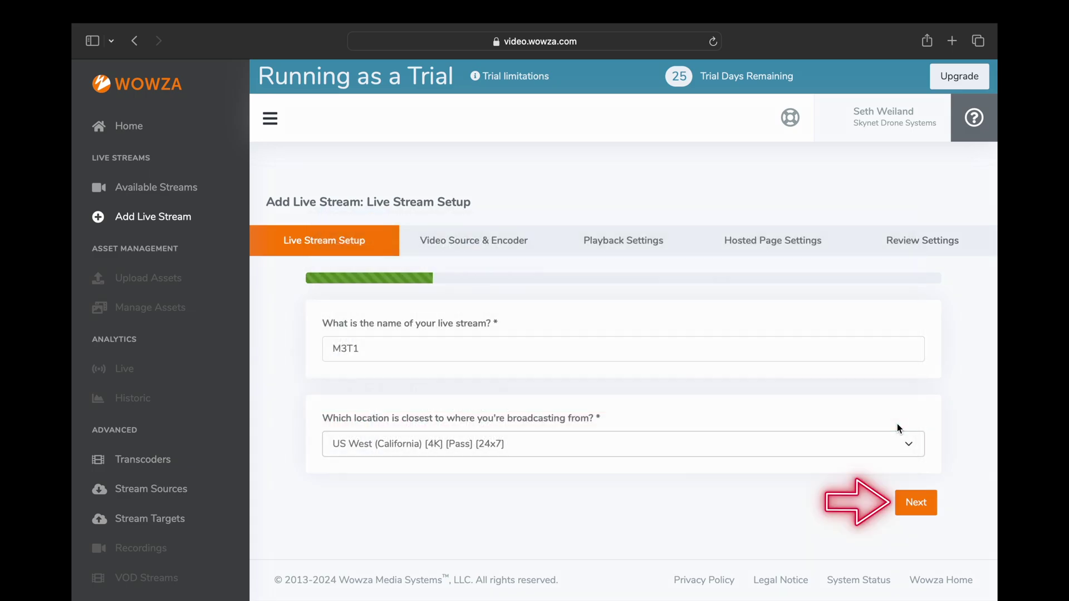
click(913, 502)
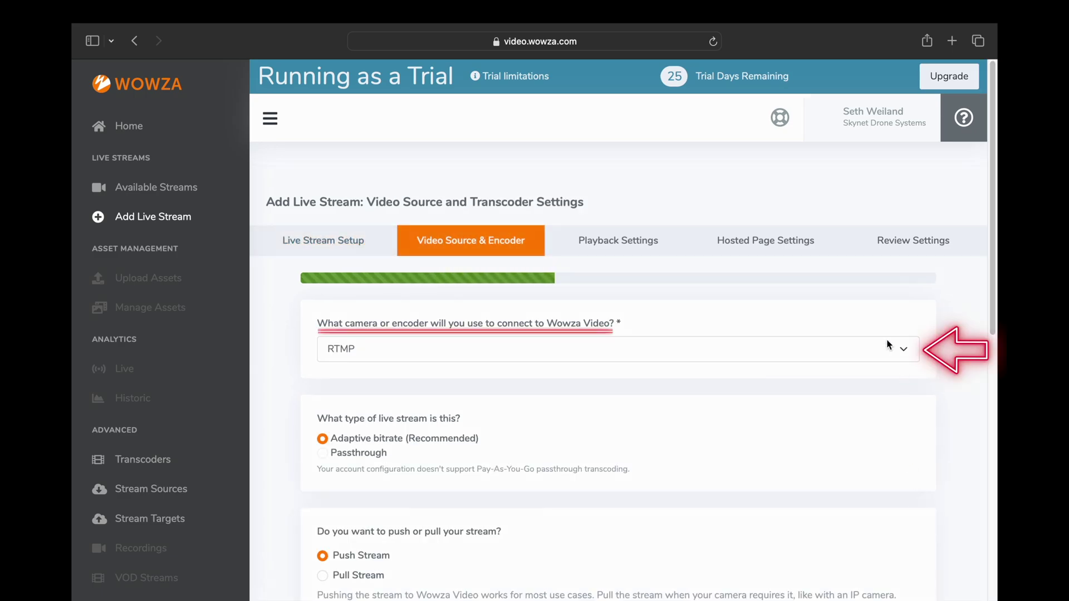
Set the stream's camera or encoder to SRT and its input resolution to 1920 x 1080
click(903, 351)
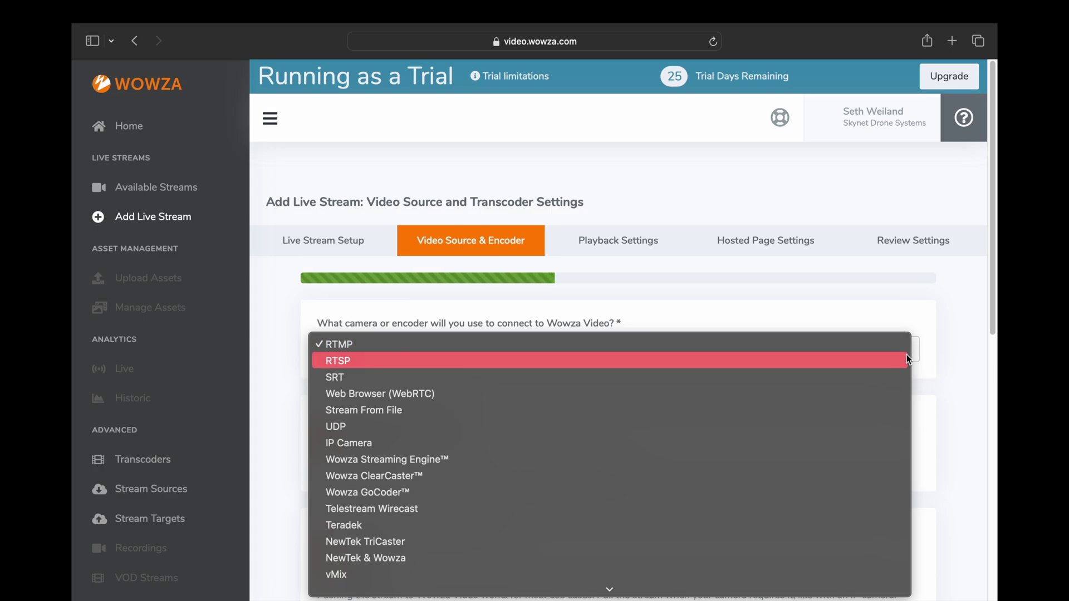
click(907, 372)
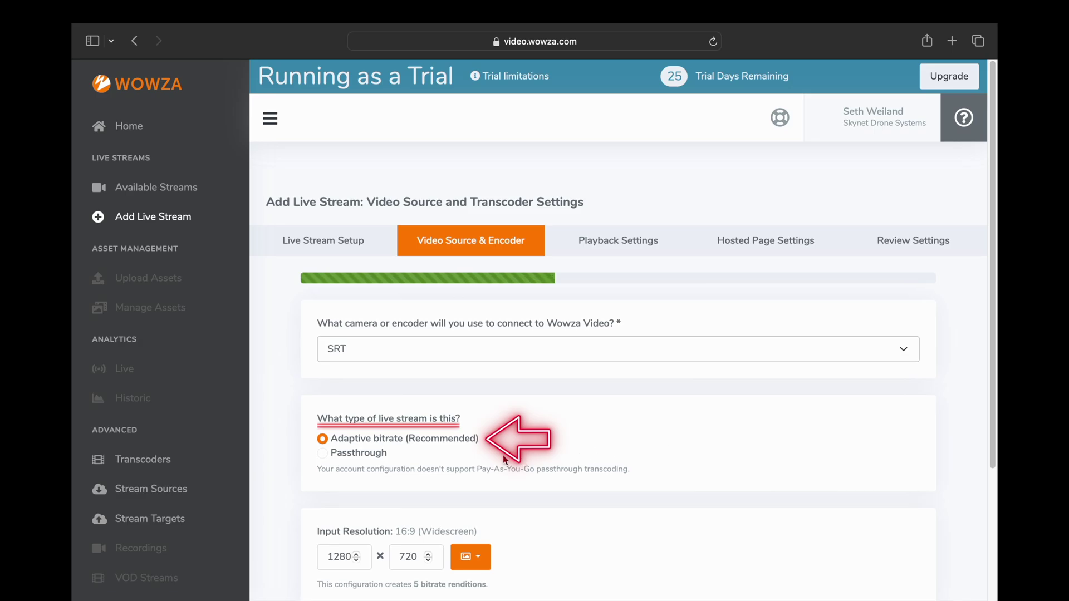
scroll(503, 455, down, 3)
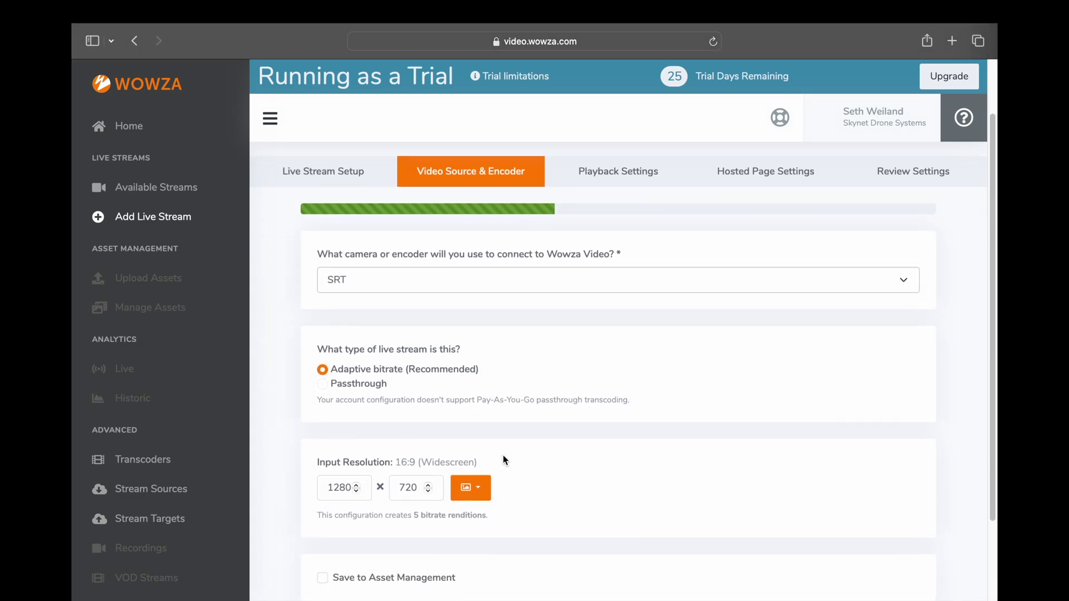
scroll(502, 456, down, 1)
click(486, 417)
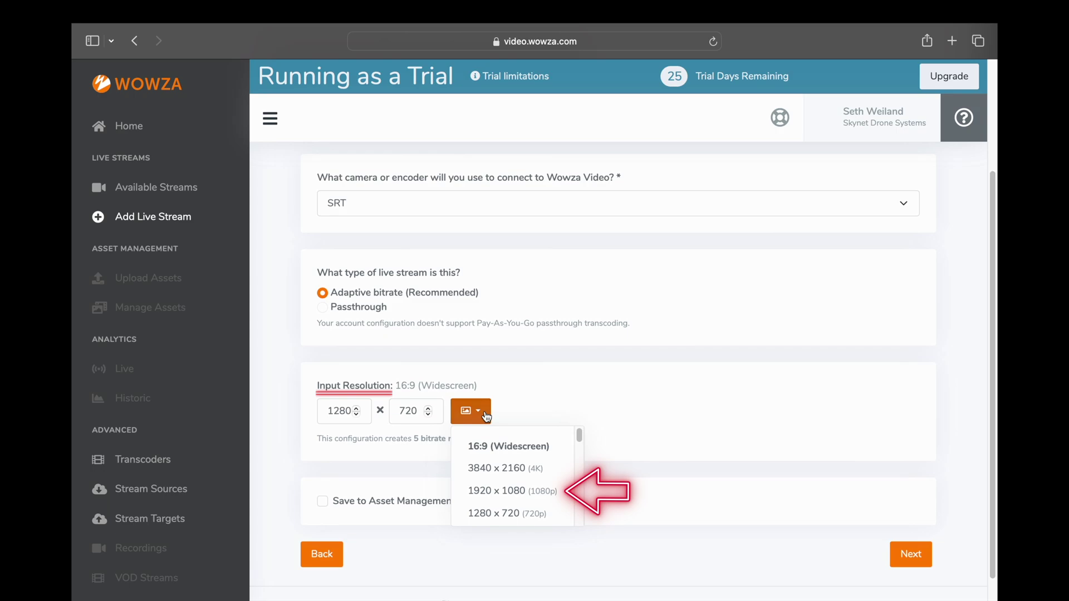
click(510, 490)
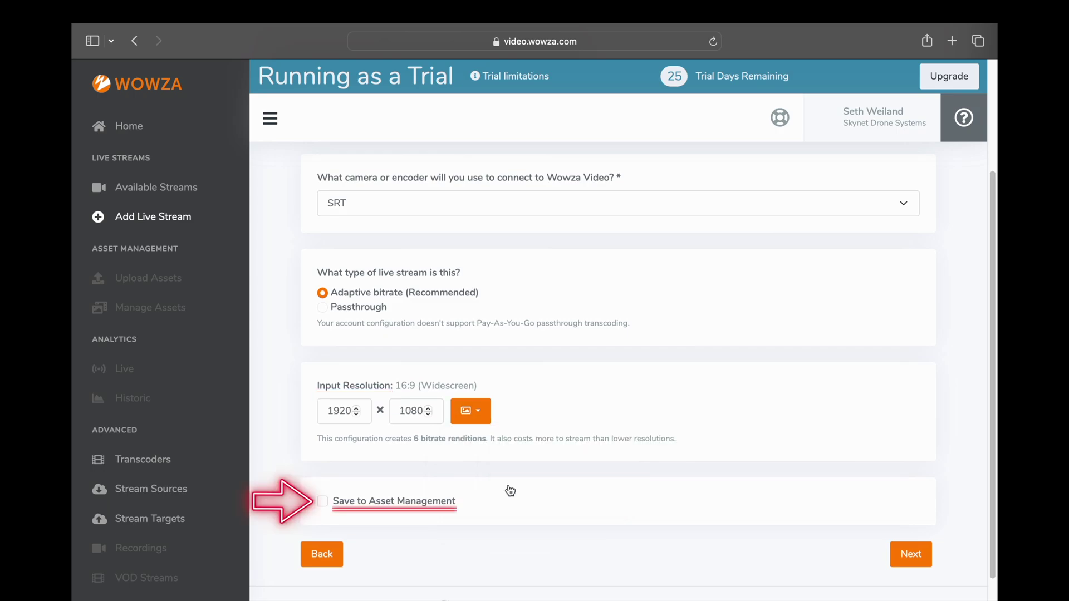
Enable saving the stream to Asset Management and accept the default playback settings with Wowza Flowplayer and a hosted webpage
click(323, 503)
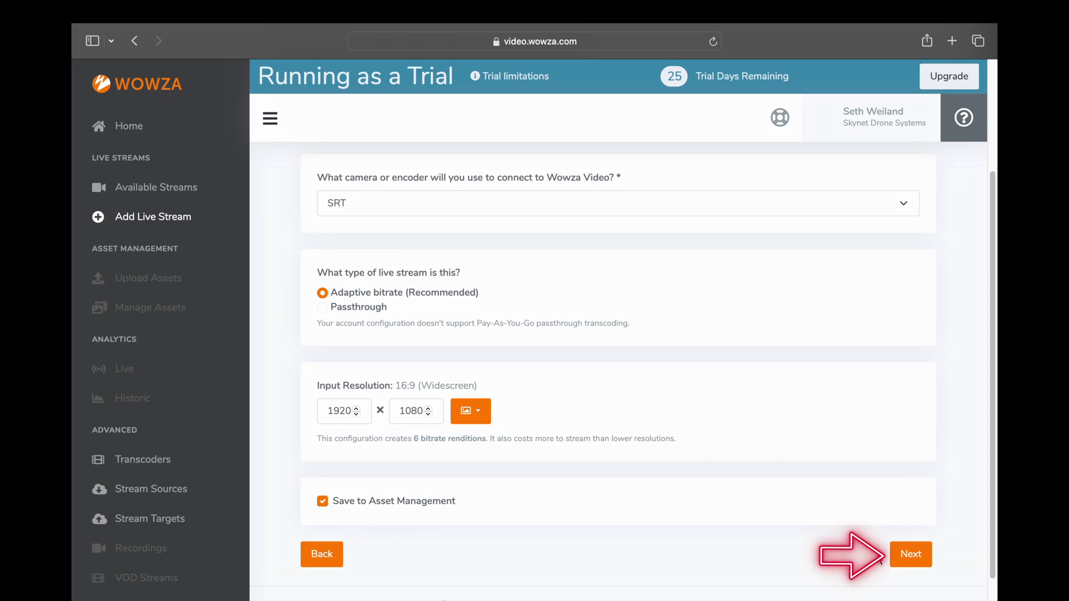
click(908, 556)
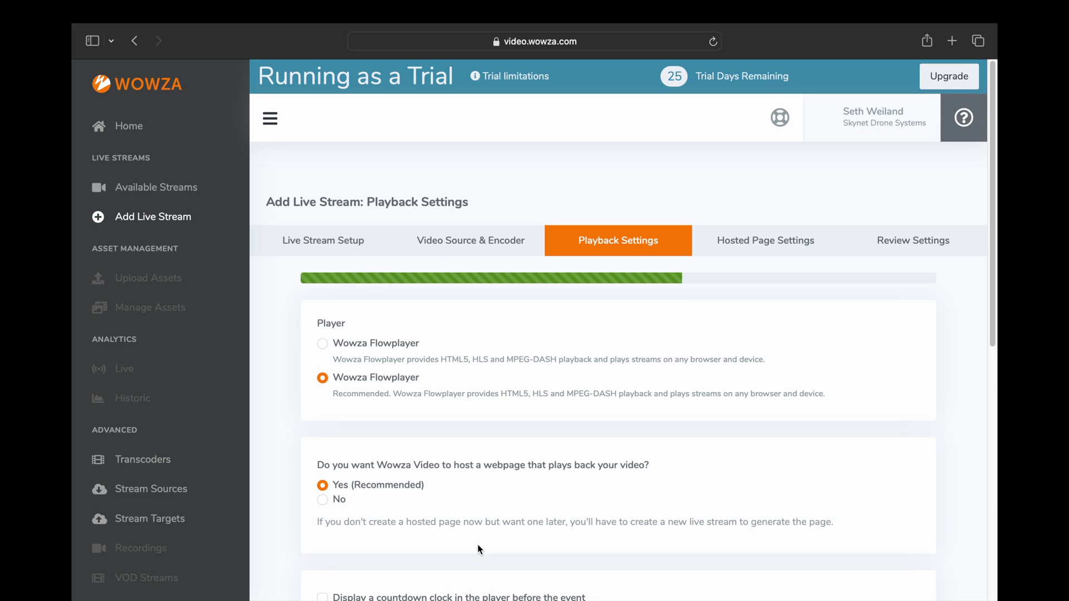
scroll(455, 527, down, 1)
scroll(455, 526, down, 5)
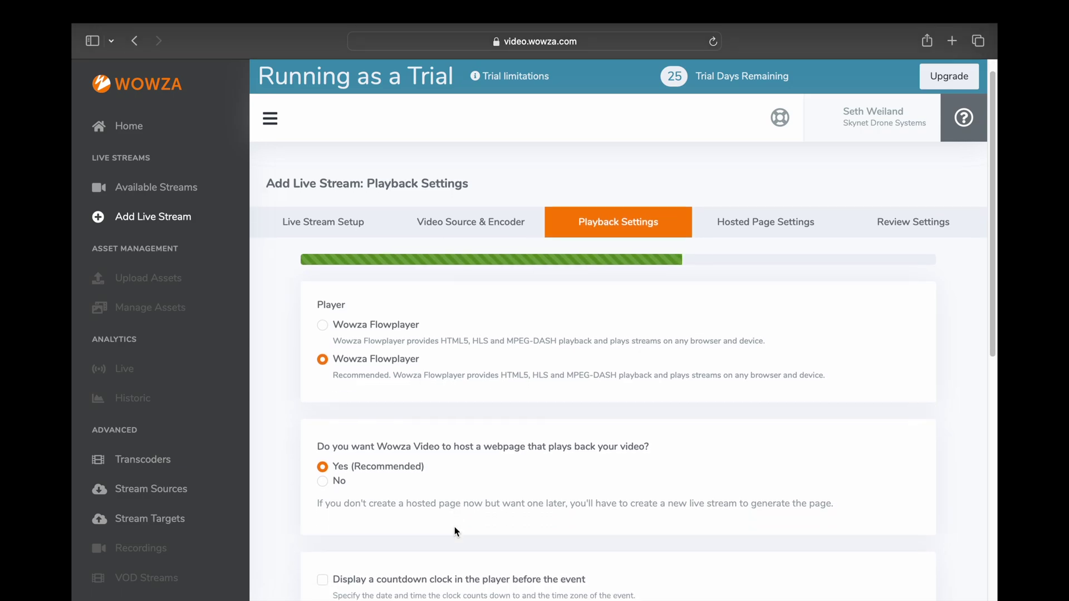
scroll(455, 532, down, 3)
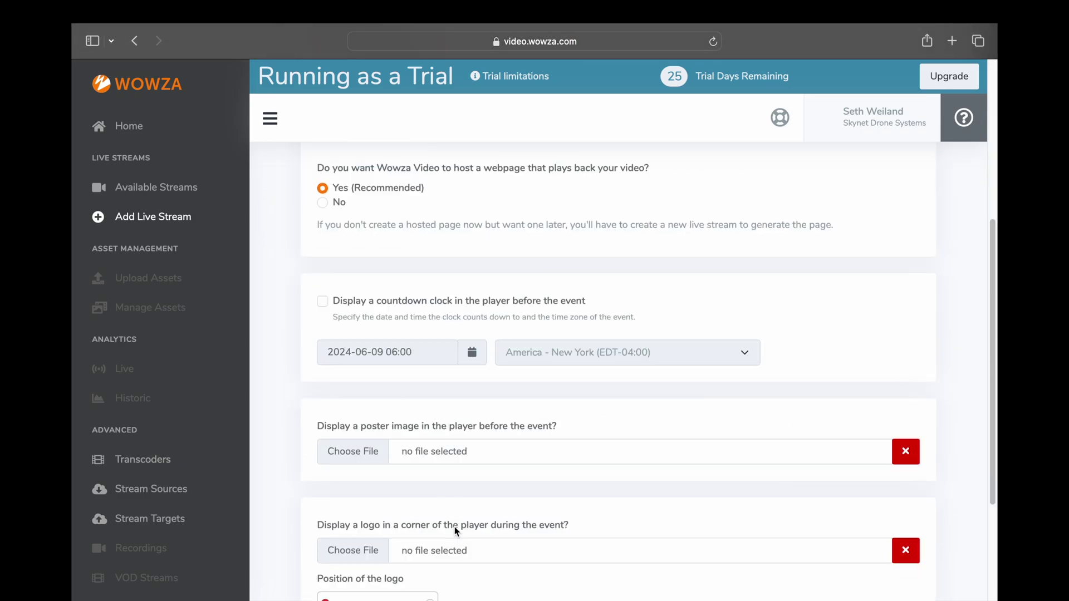
scroll(455, 526, down, 3)
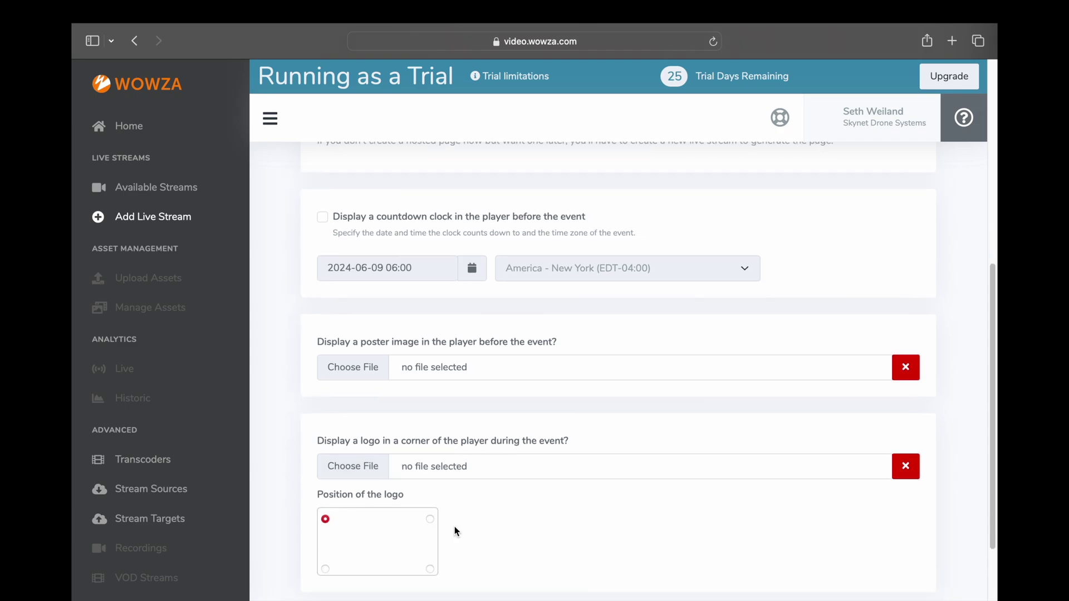
scroll(455, 531, down, 3)
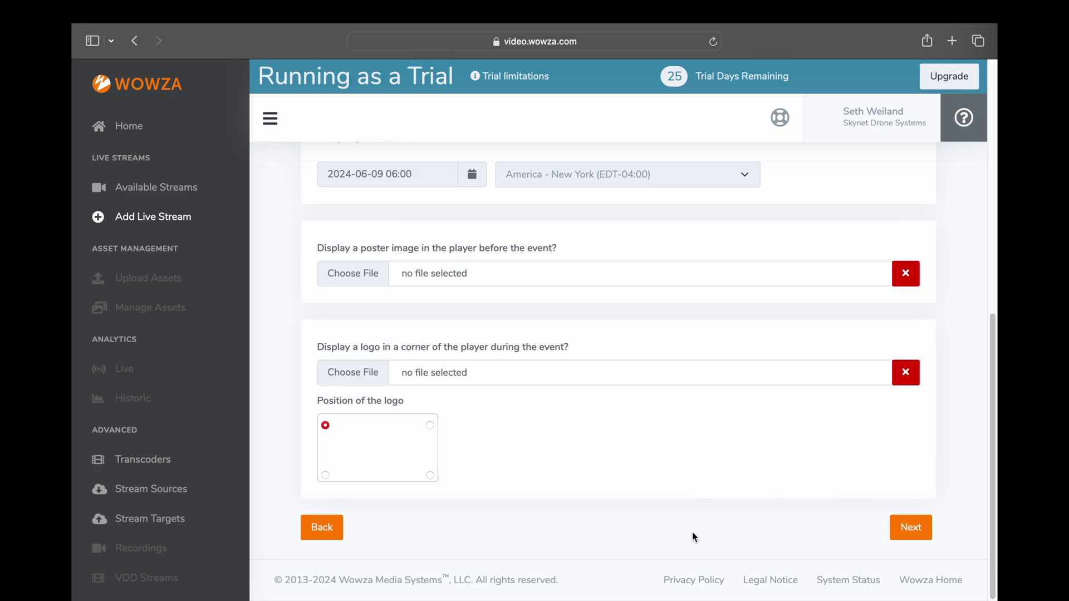
click(922, 540)
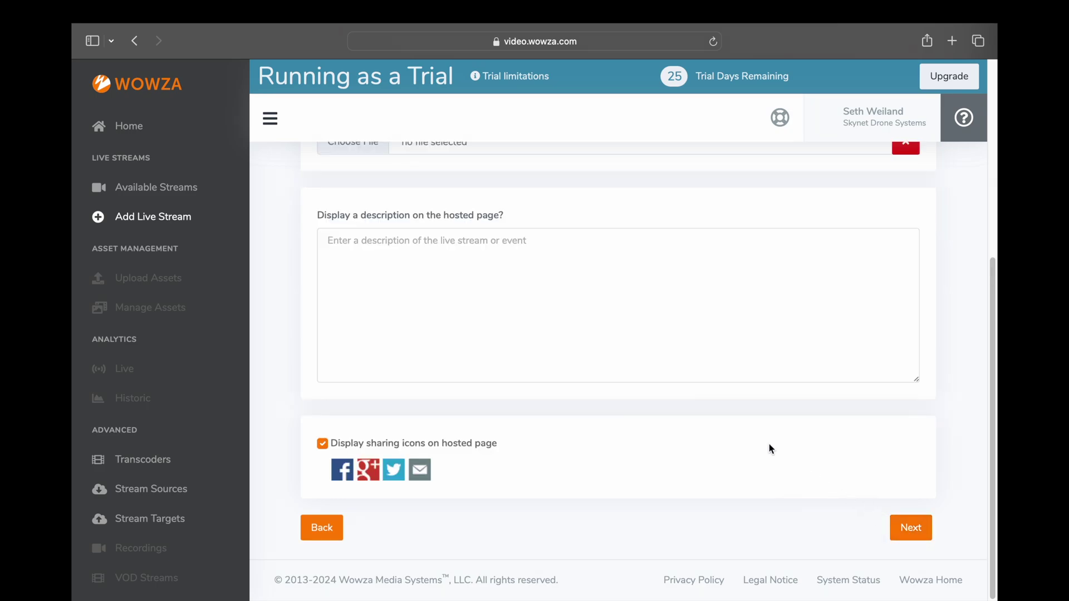
Turn off the sharing icons on the hosted page, leave its other settings at their defaults, and continue to the review
scroll(610, 333, up, 3)
scroll(610, 333, up, 4)
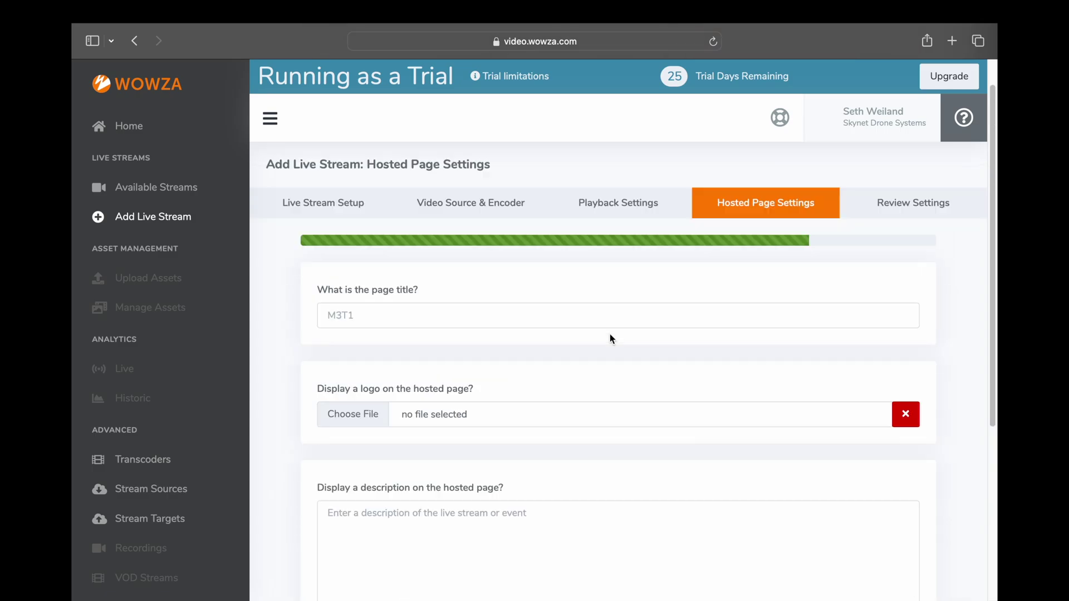
scroll(610, 337, down, 6)
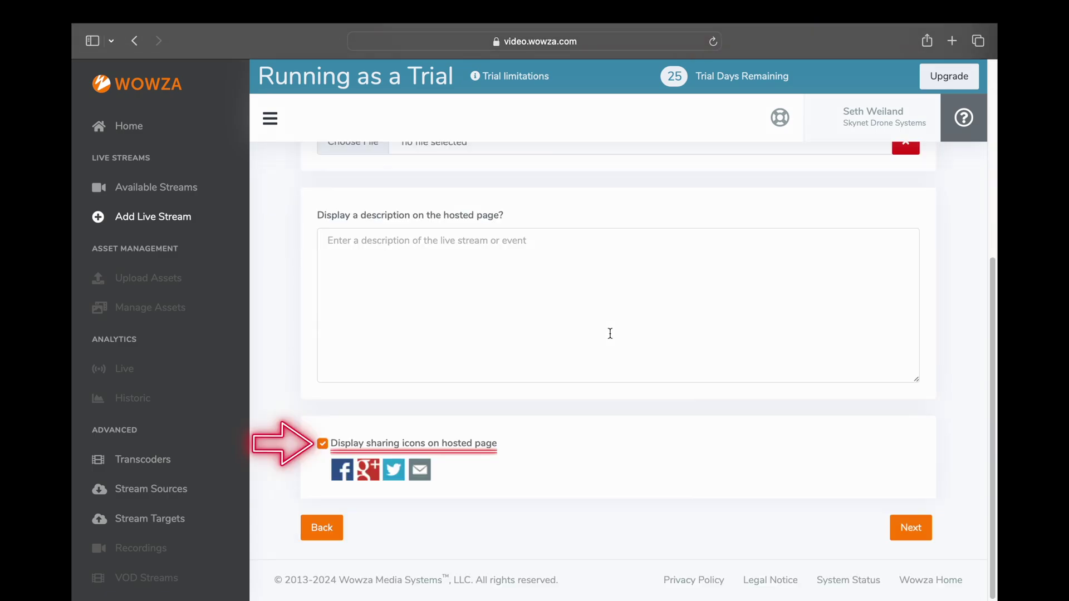
click(322, 444)
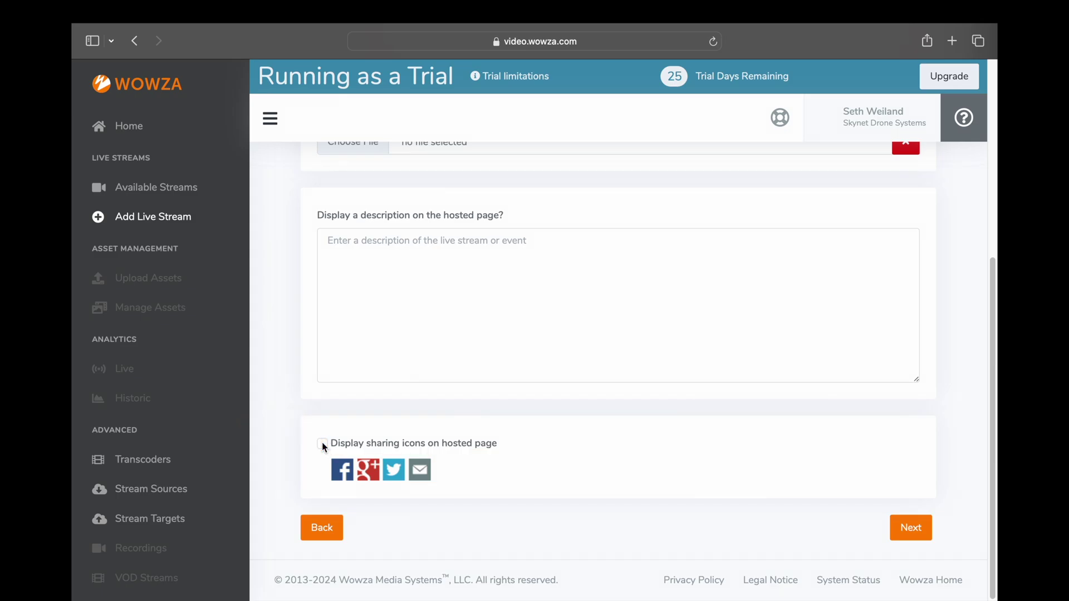
click(892, 531)
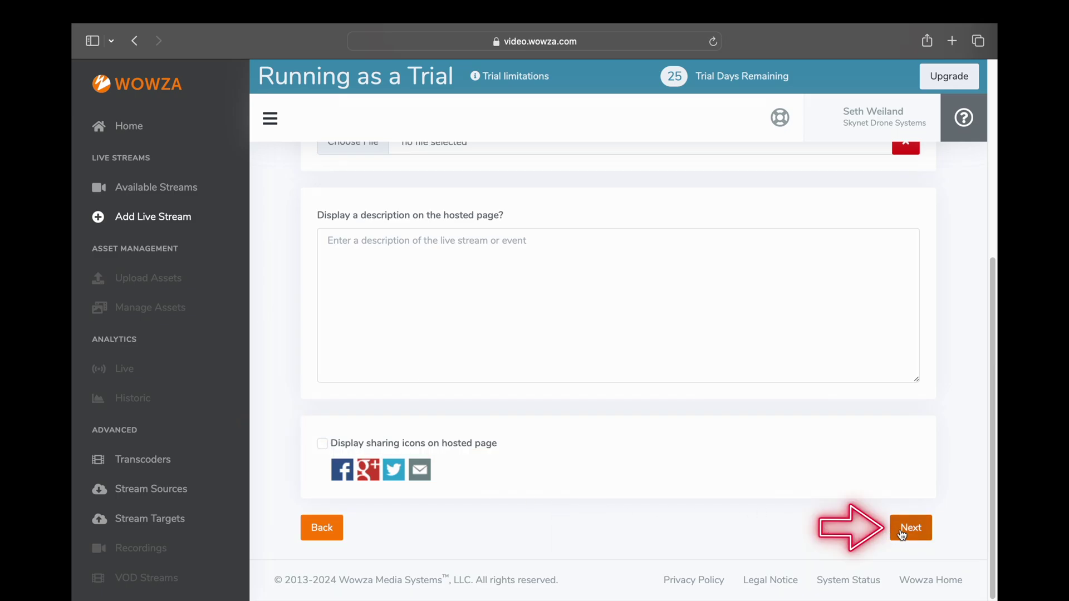
Review the stream's setup, encoder, playback and hosted page settings, and finish creating the live stream
scroll(563, 488, down, 5)
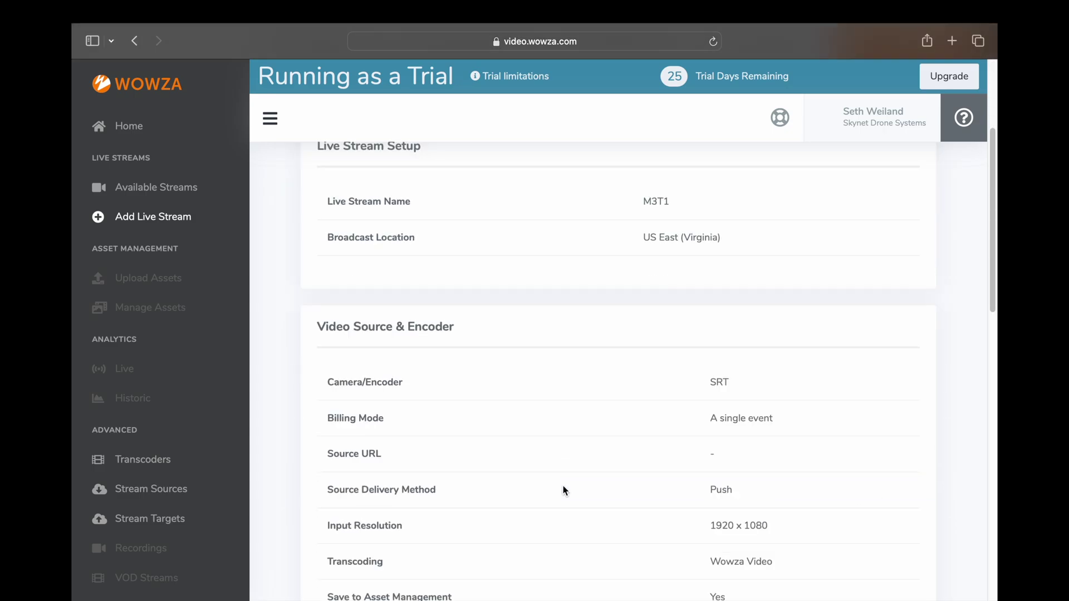
scroll(564, 488, down, 5)
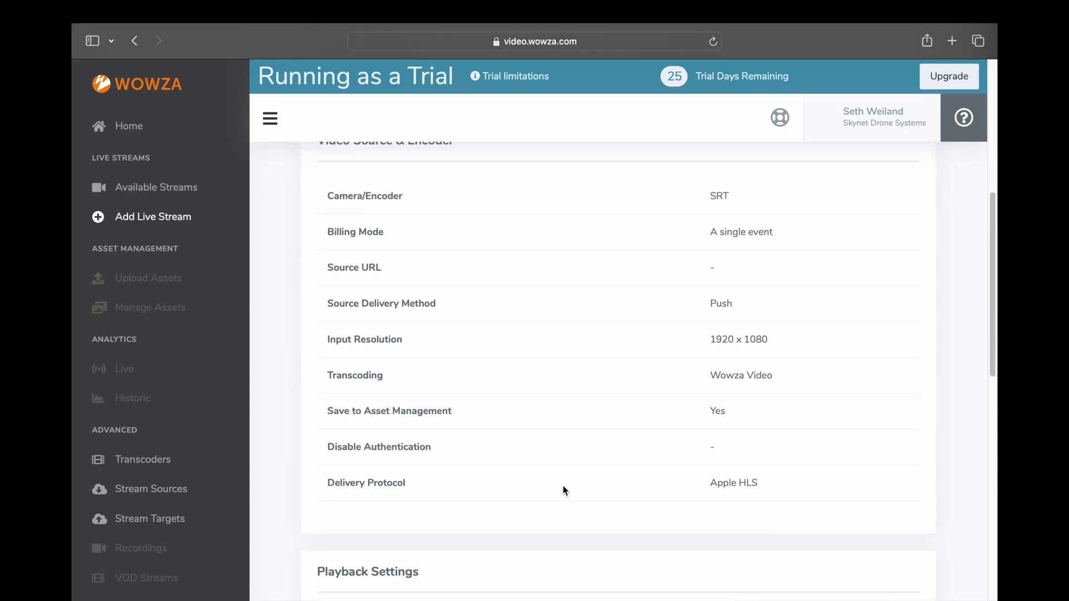
scroll(563, 488, down, 7)
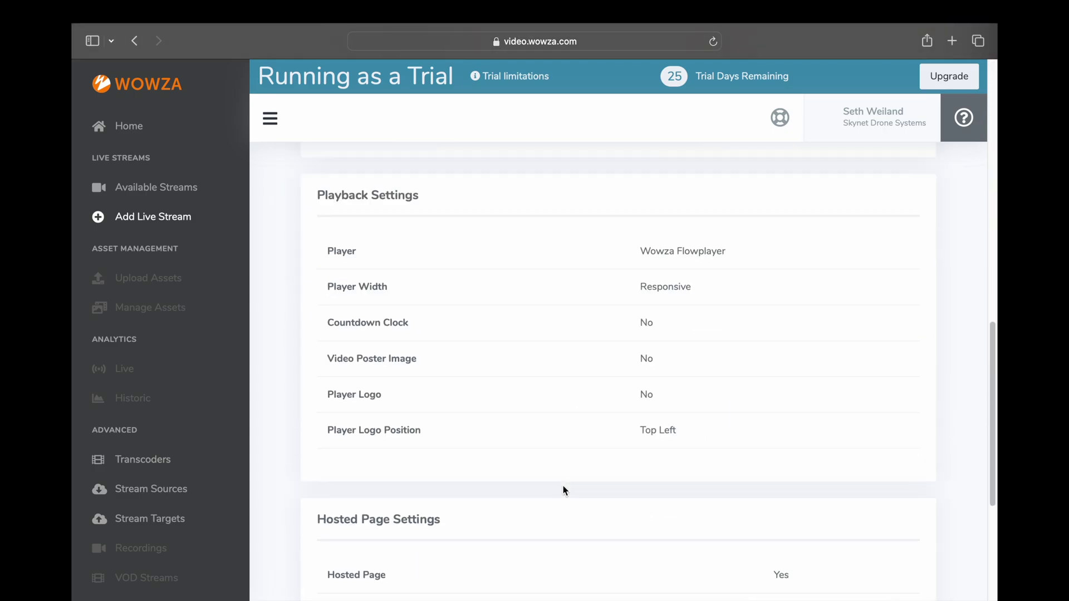
scroll(563, 486, down, 1)
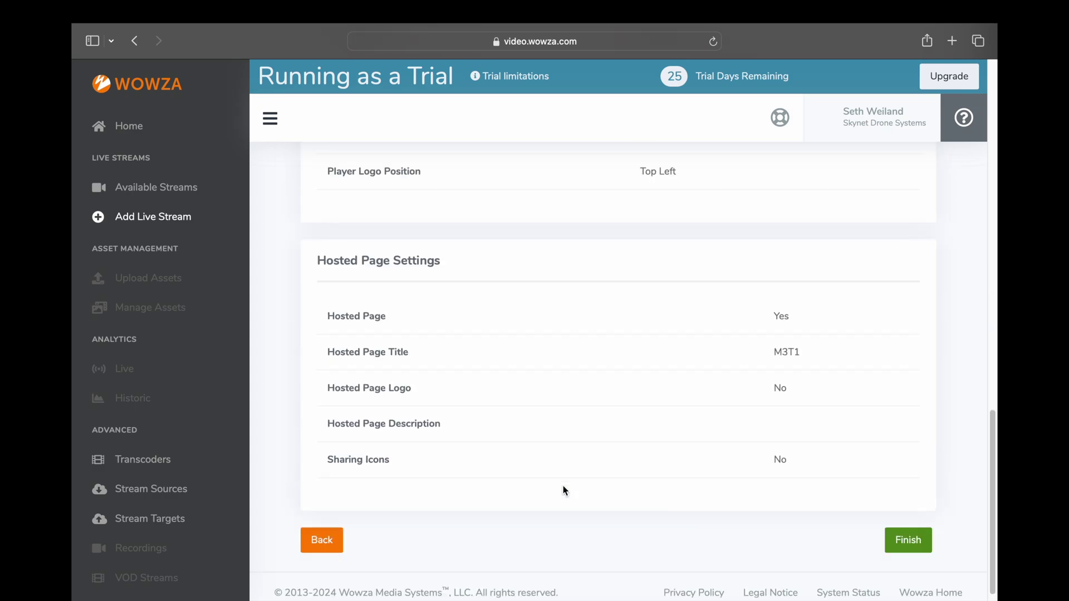
click(898, 541)
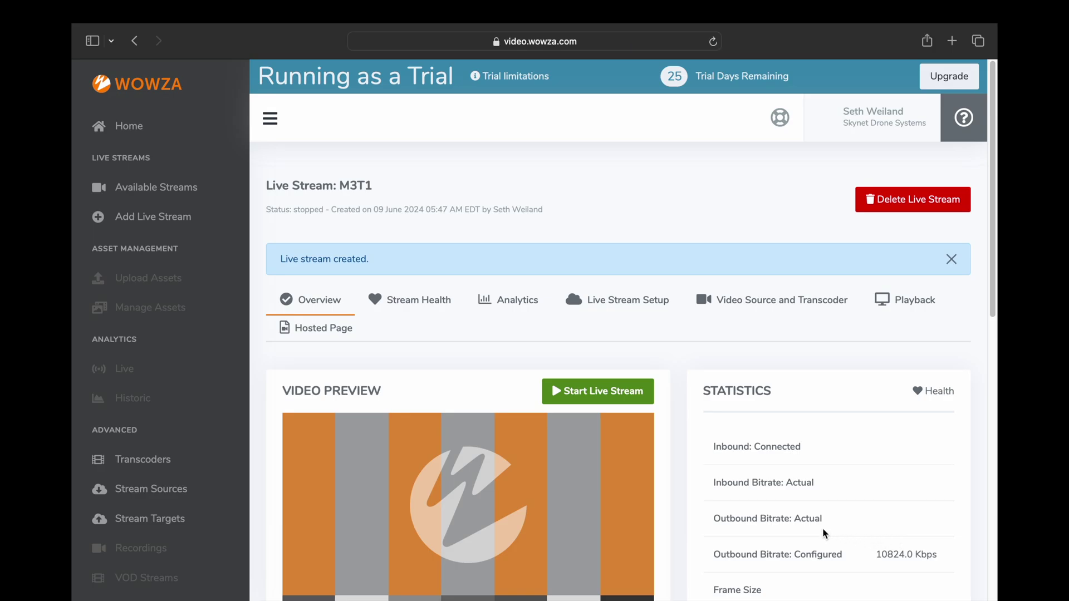
Start the M3T1 live stream and view its source connection information, including the primary server and host port
scroll(823, 534, down, 6)
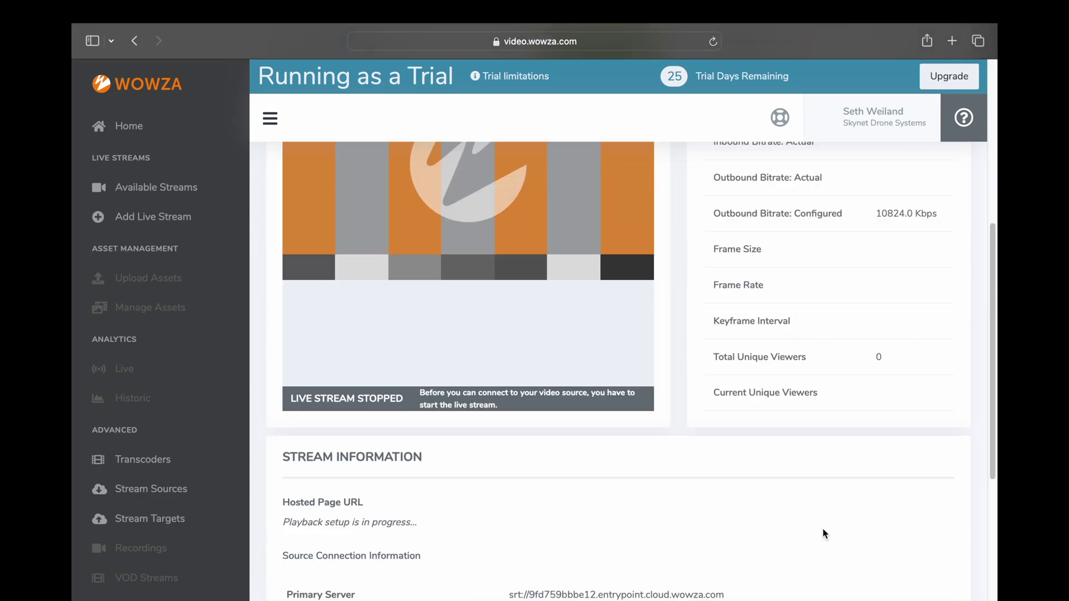
scroll(825, 533, down, 5)
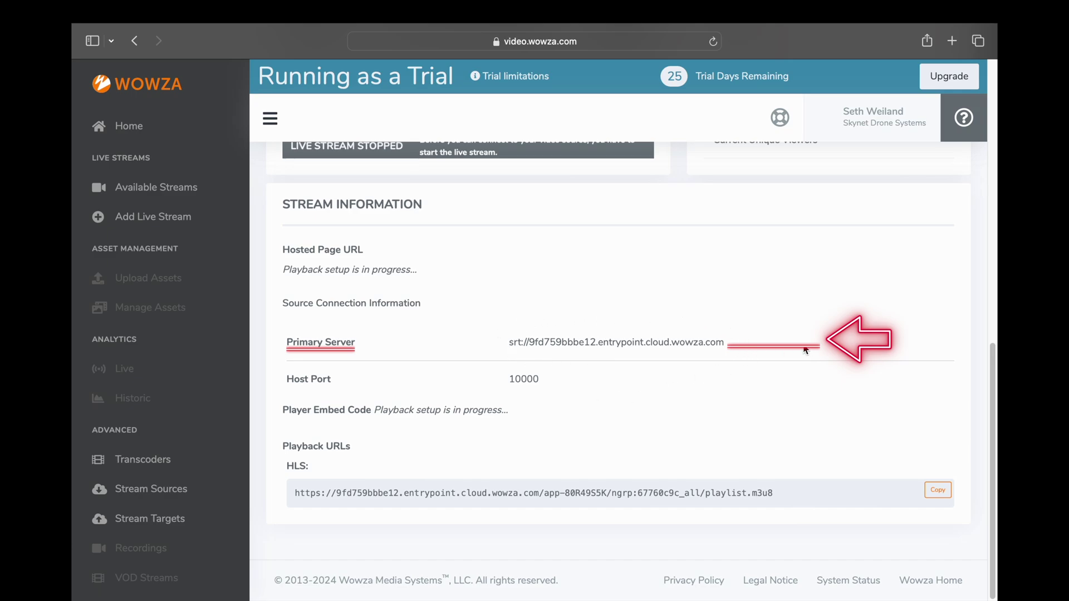
scroll(820, 343, up, 10)
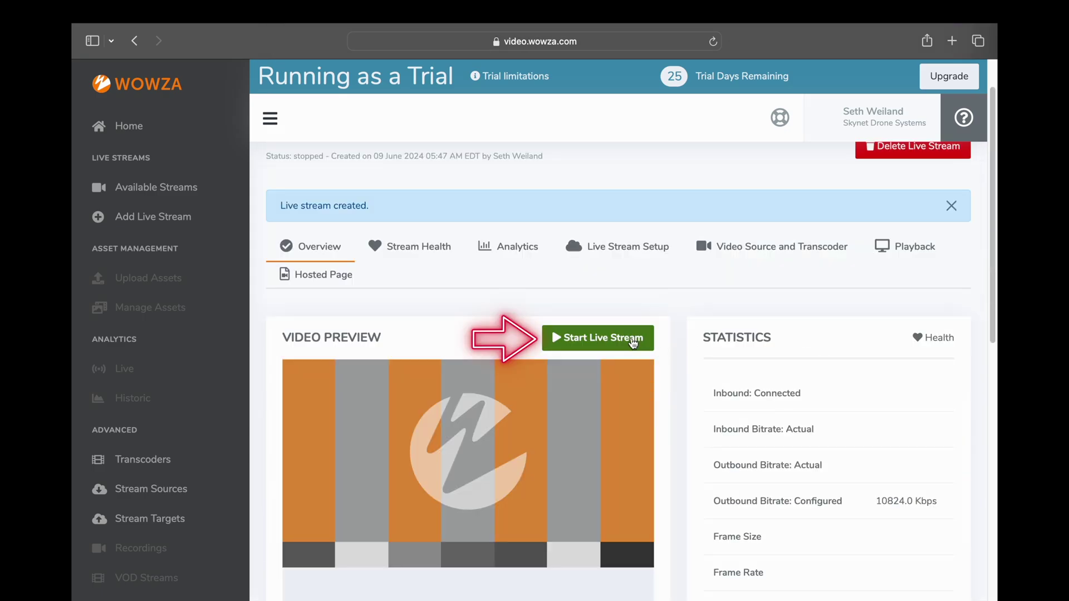
click(627, 361)
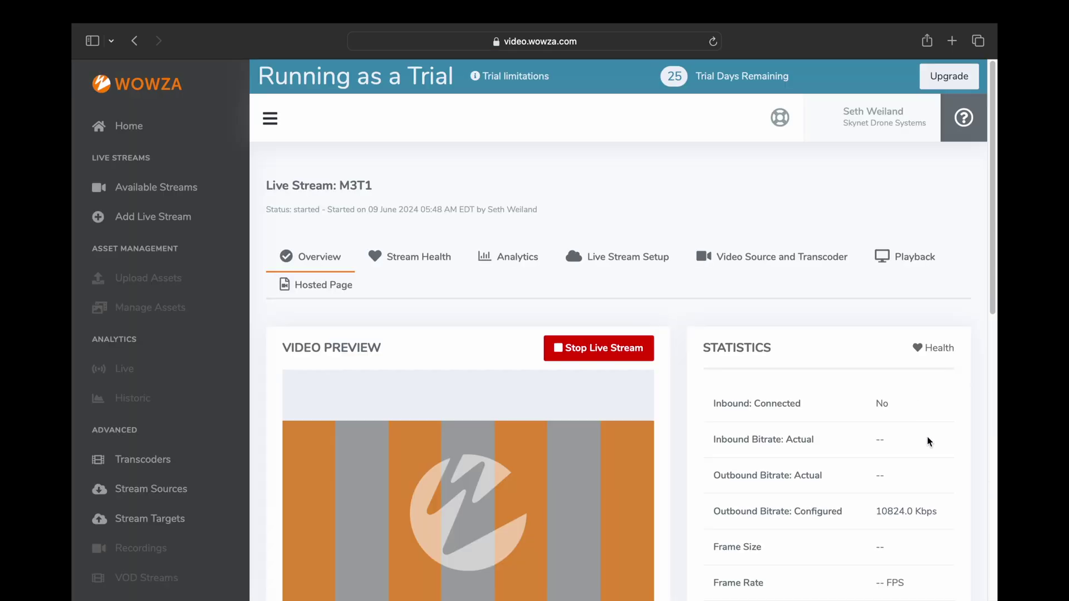
scroll(945, 452, down, 10)
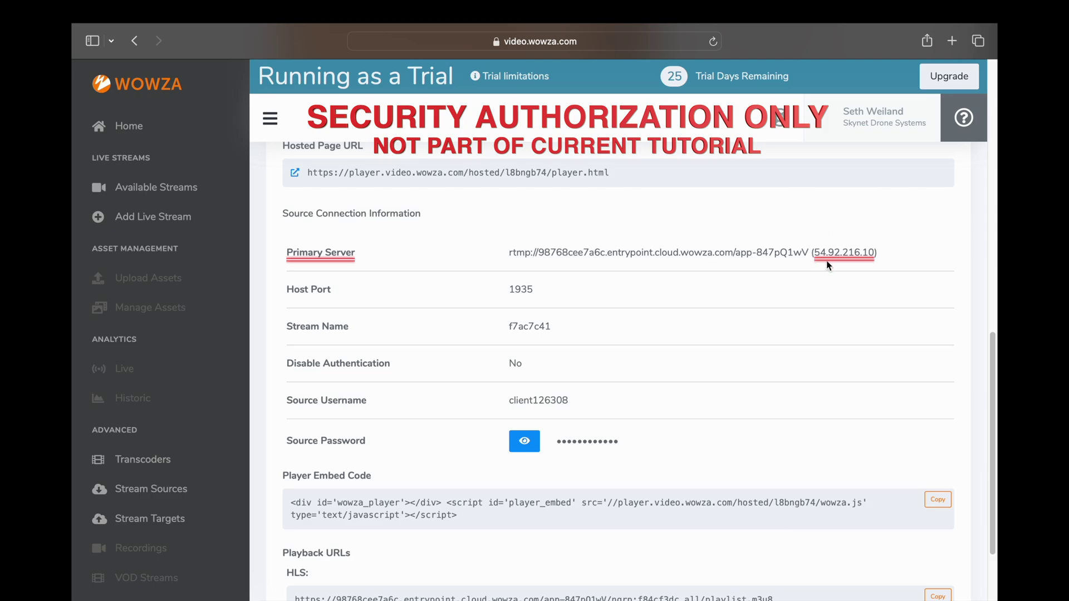
scroll(879, 266, down, 3)
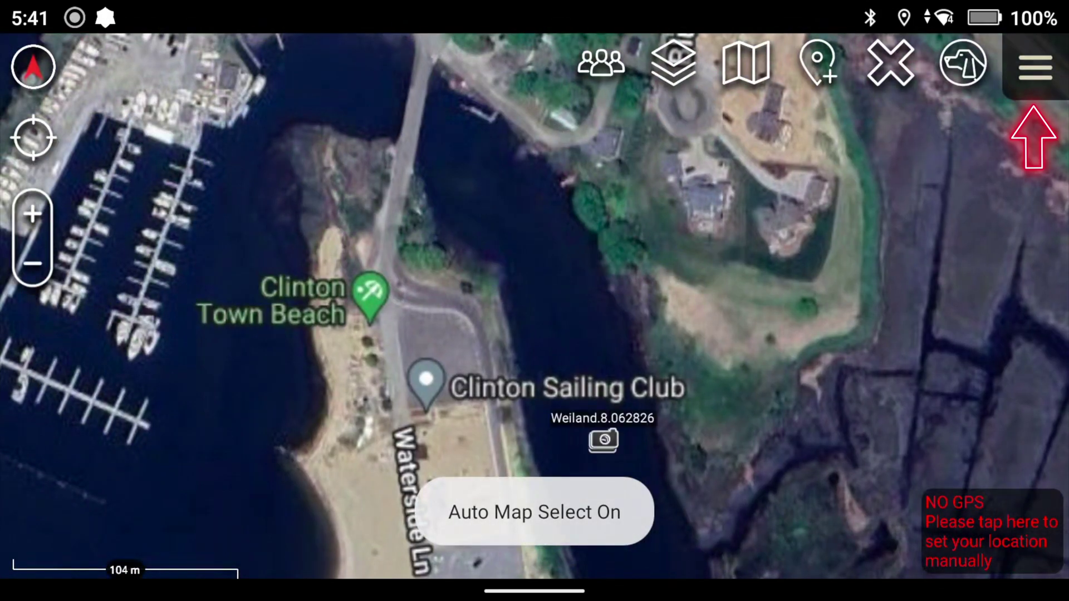
Switch to ATAK on the Android device and open the UAS Tool
click(1036, 68)
scroll(890, 367, down, 10)
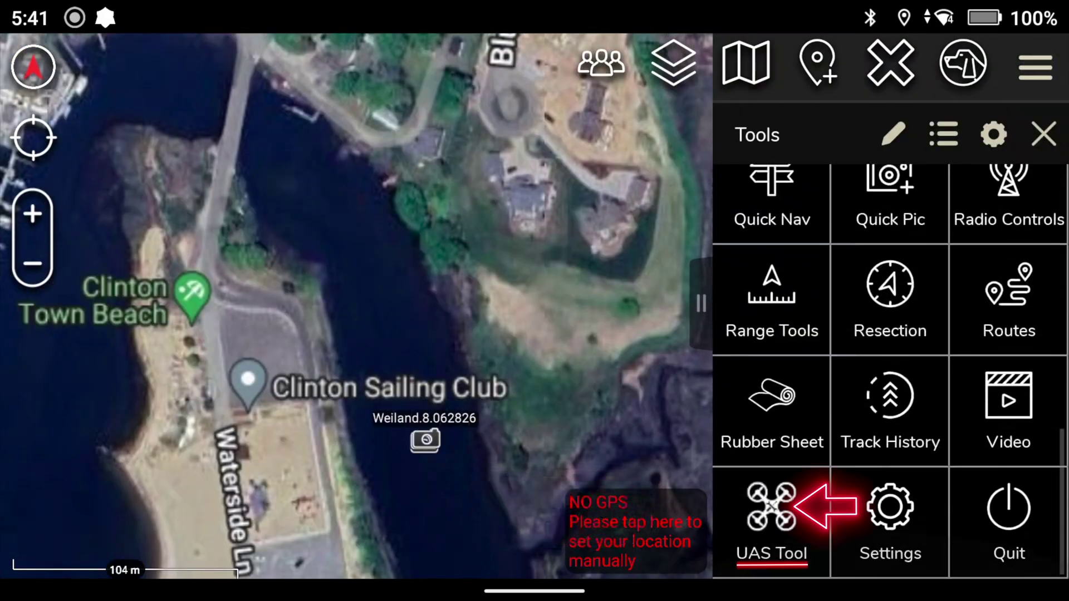
click(772, 512)
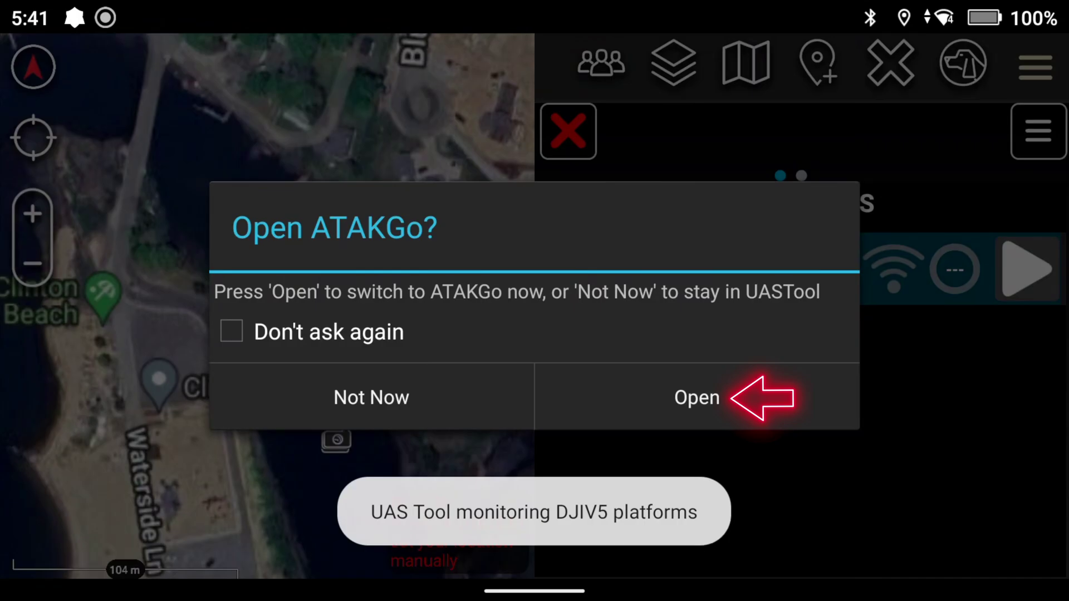
Switch to ATAKGo, check its settings, and return to the UAS Tool
click(752, 392)
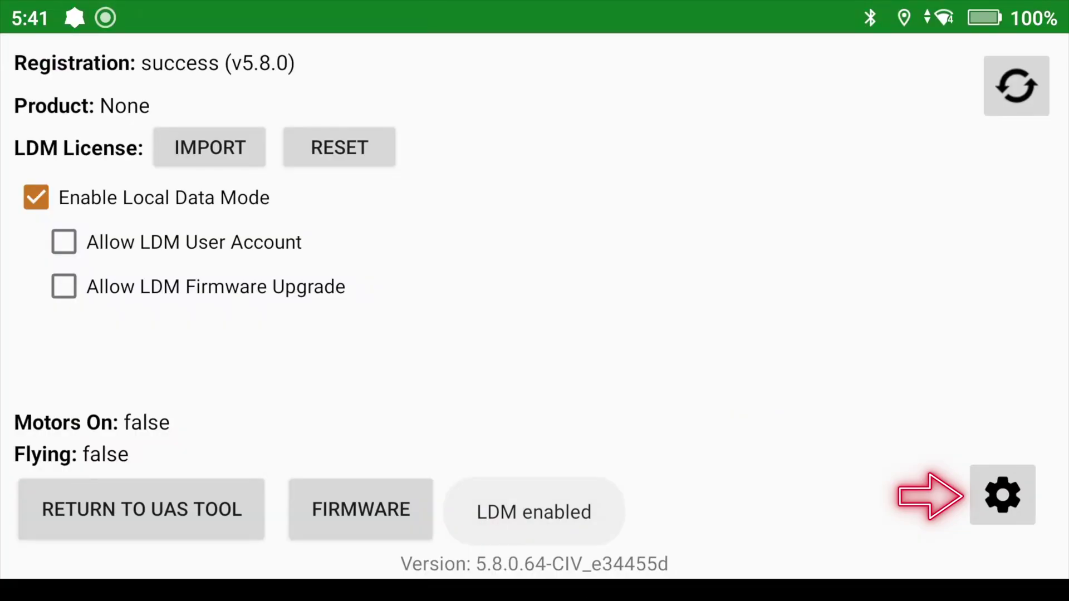
click(1003, 494)
click(652, 351)
click(164, 508)
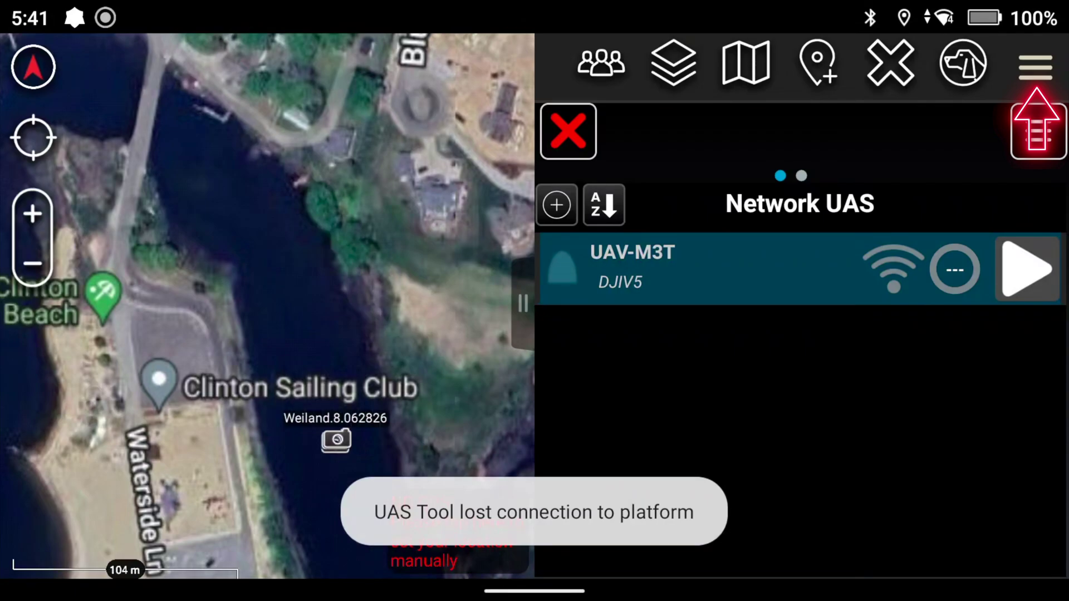
Open the UAS Tool's video broadcast preferences in the ATAK settings and set the Video Broadcast Destination to SRT (VMS systems)
click(1036, 67)
scroll(891, 368, down, 10)
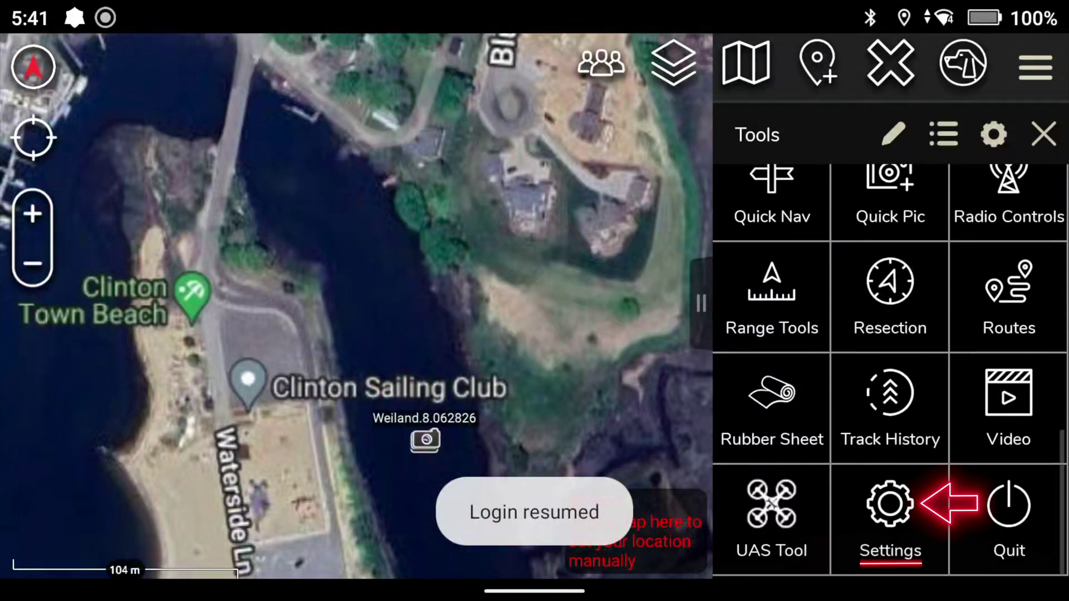
click(892, 504)
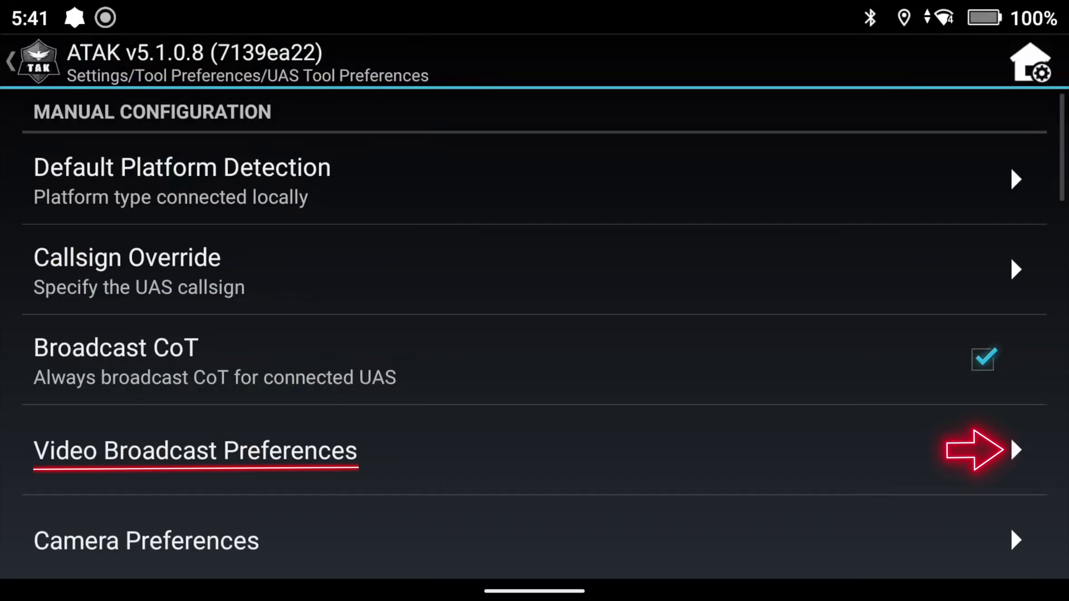
click(1016, 450)
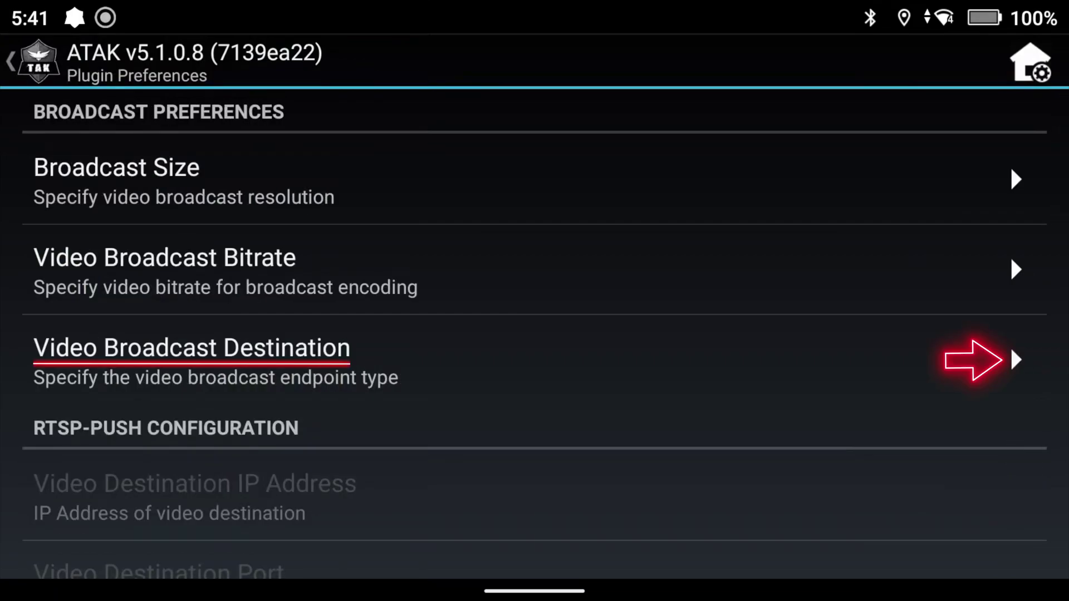
click(1017, 360)
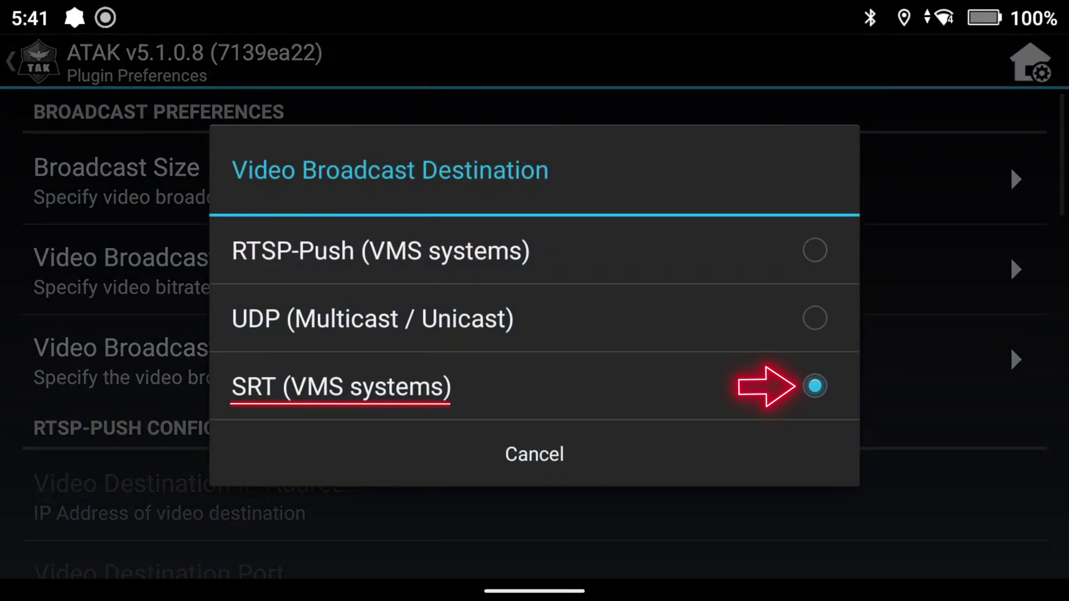
click(802, 458)
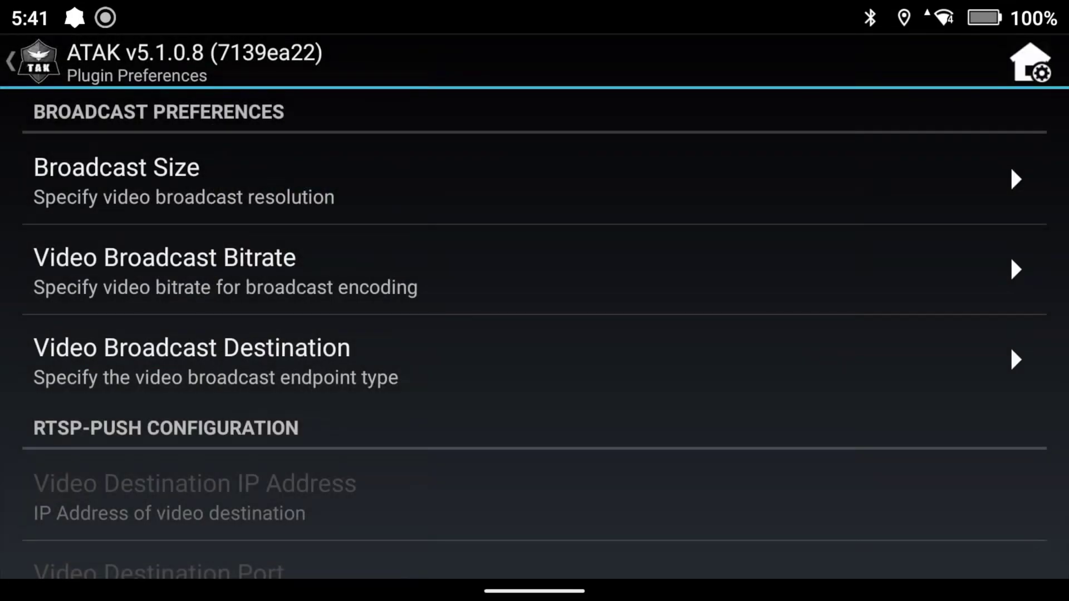
Open the network endpoint selection for the Destination Host in the SRT configuration
drag(919, 512, 902, 160)
drag(905, 205, 899, 182)
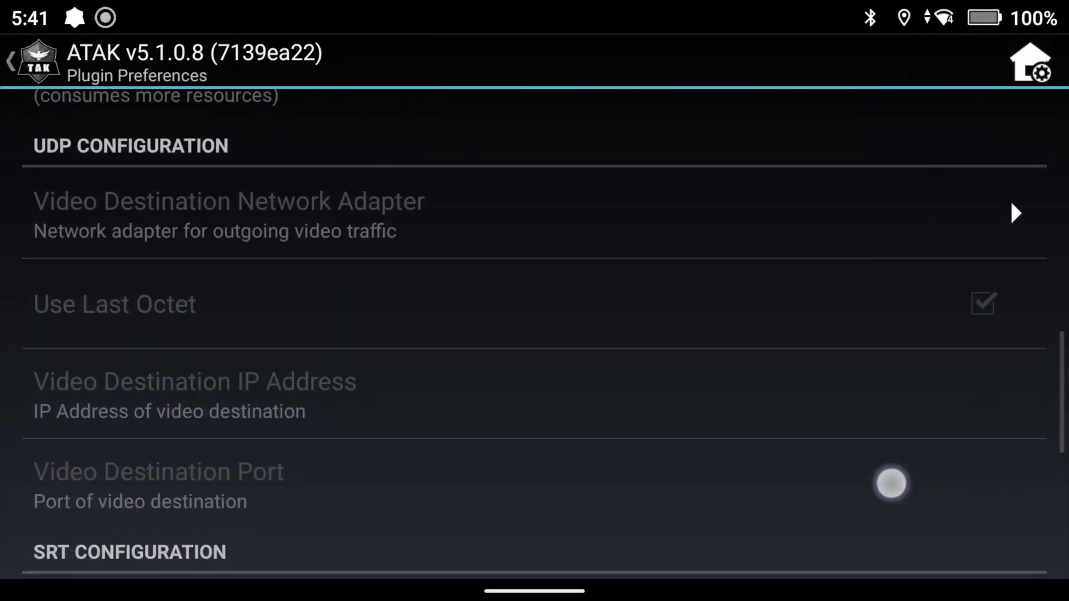
drag(891, 482, 891, 132)
drag(941, 504, 928, 360)
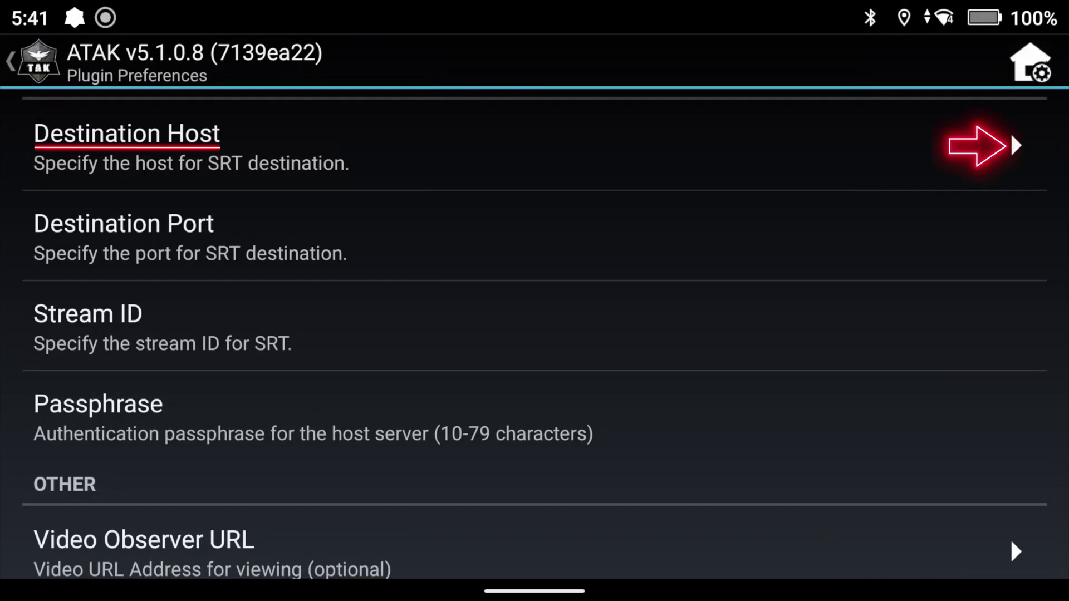
click(1015, 146)
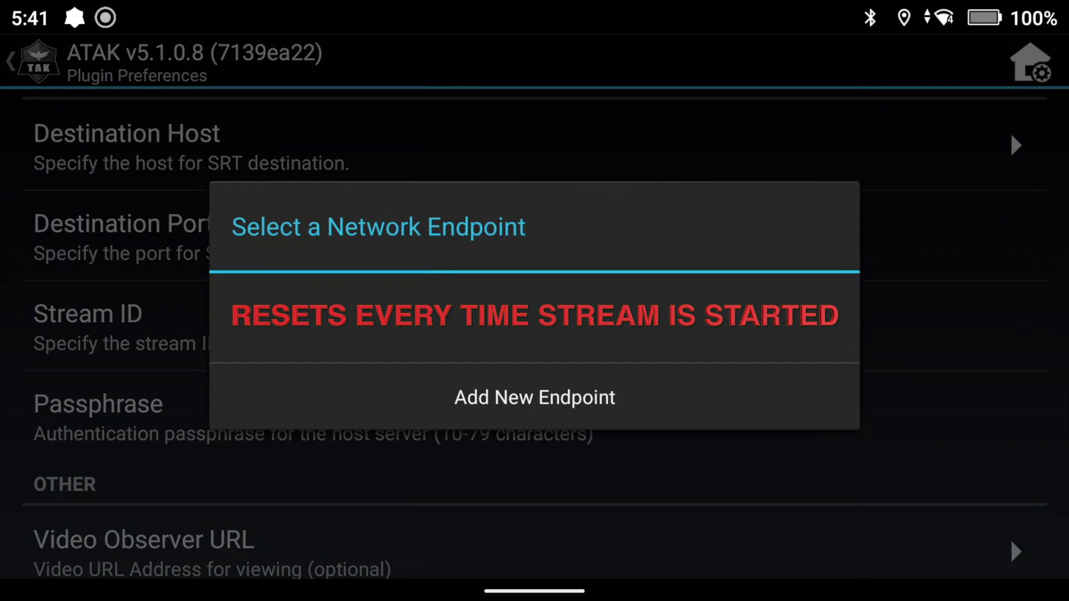
click(980, 143)
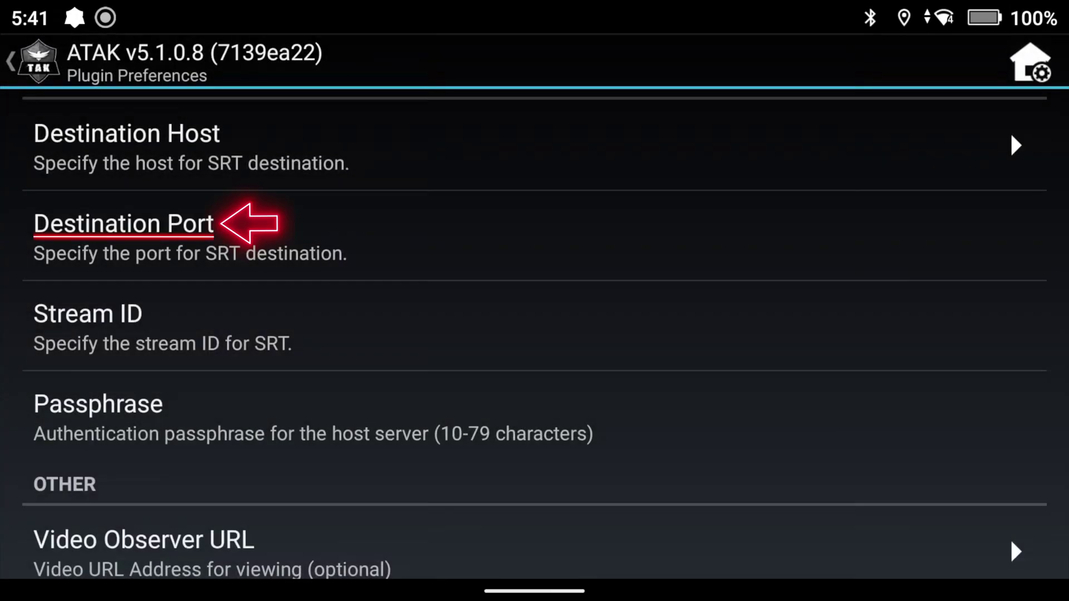
Set the SRT Destination Port to 10000 and leave the Stream ID blank
click(124, 234)
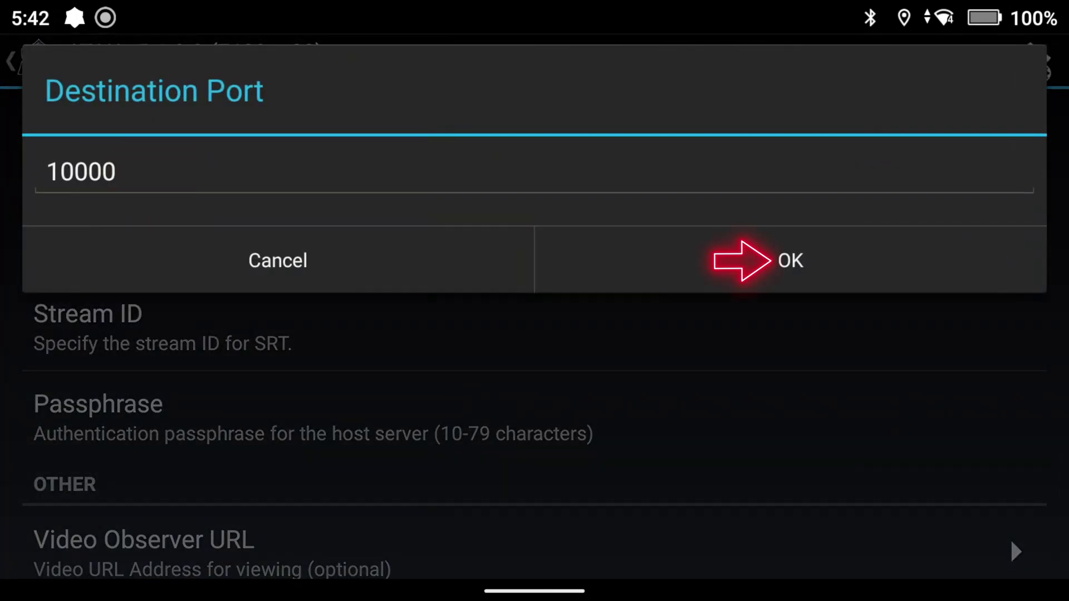
click(791, 260)
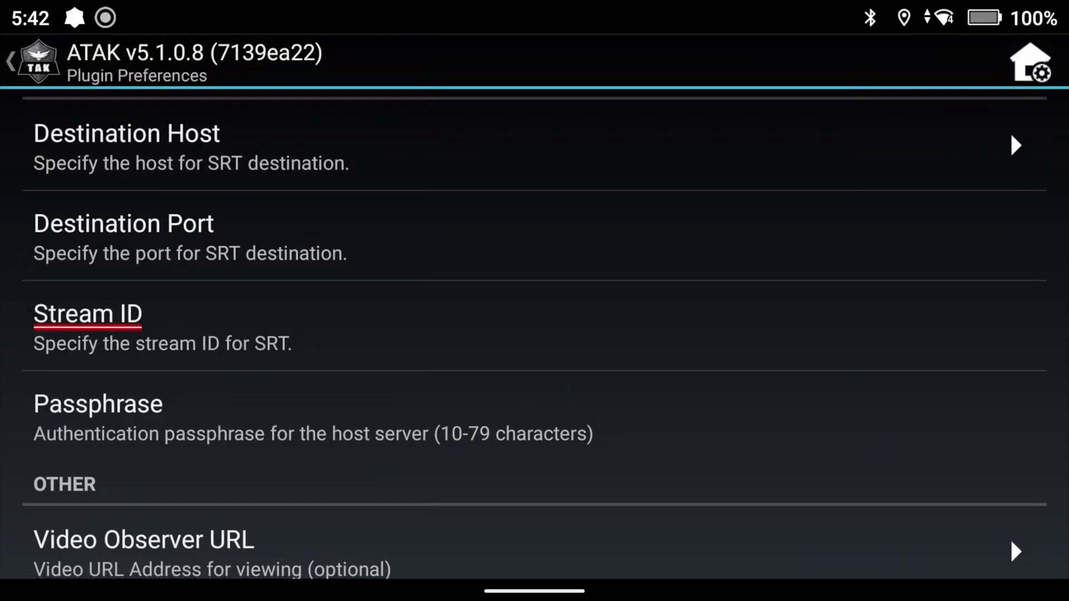
click(88, 315)
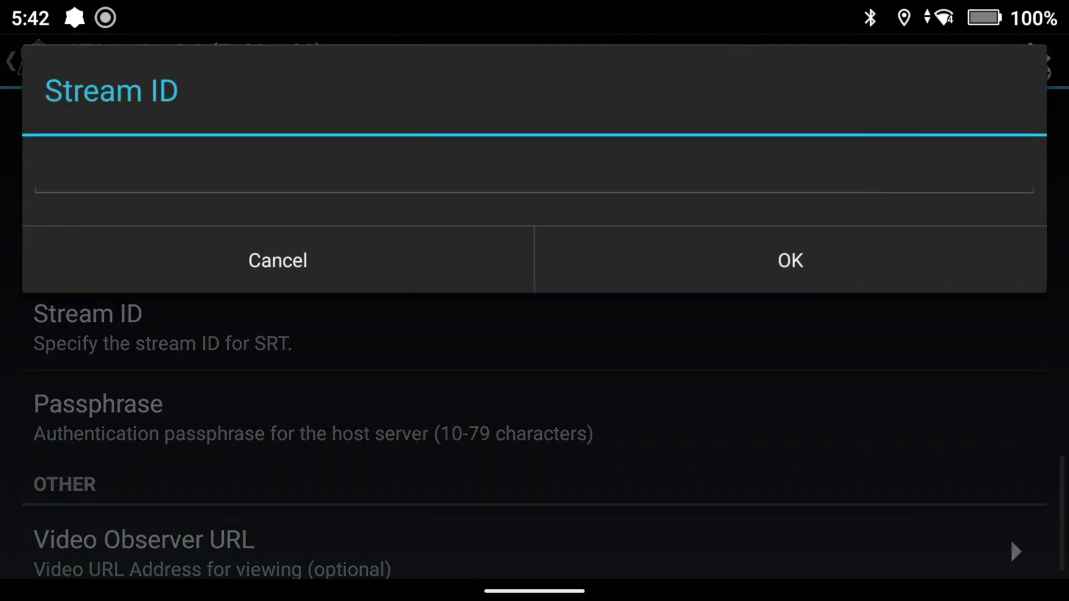
click(924, 255)
Leave the SRT Passphrase blank and open the optional Video Observer URL setting
drag(970, 403, 969, 254)
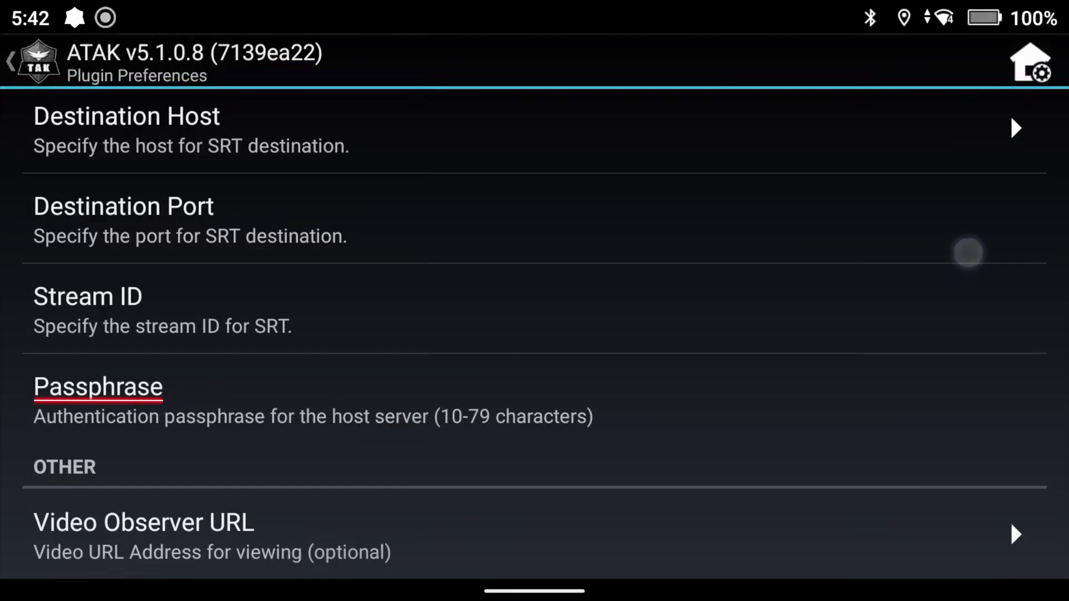
click(928, 387)
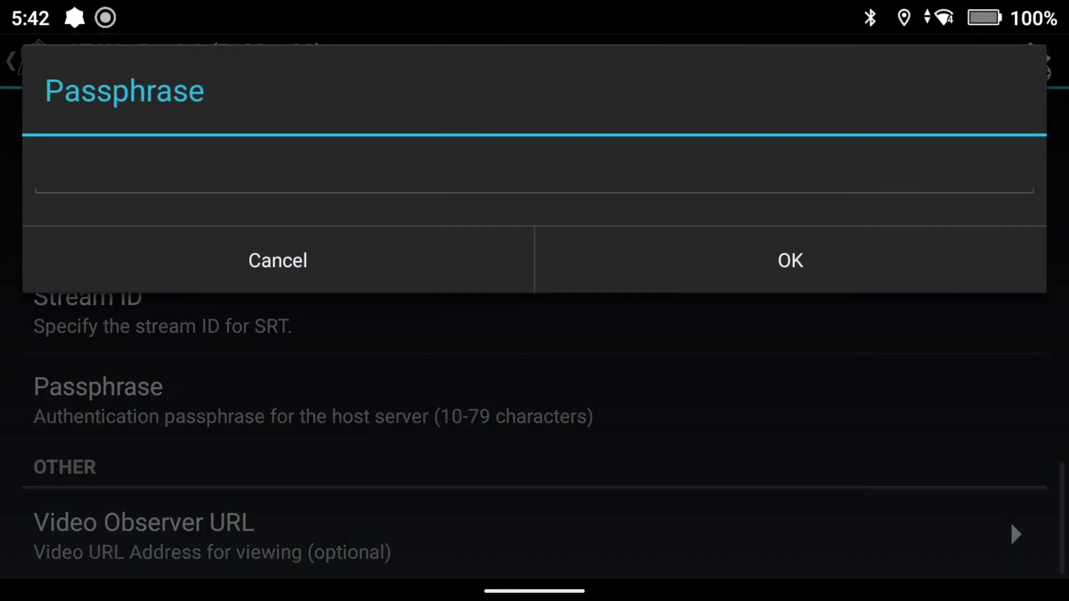
click(914, 265)
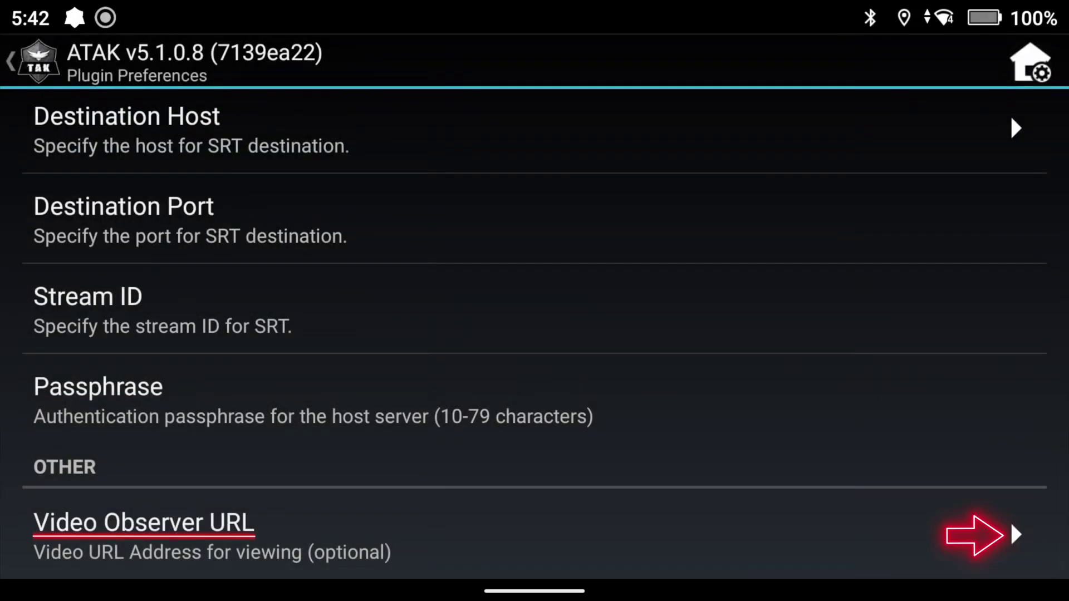
click(968, 535)
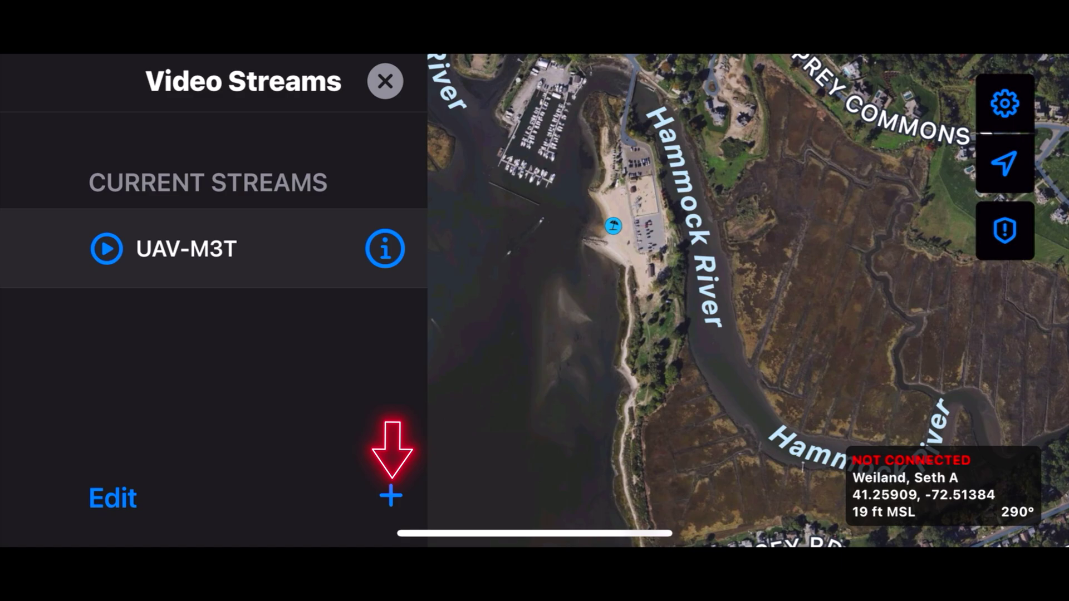
Switch to the TAK app on the iPhone and create a new video stream with the alias UAV-M3T
click(391, 496)
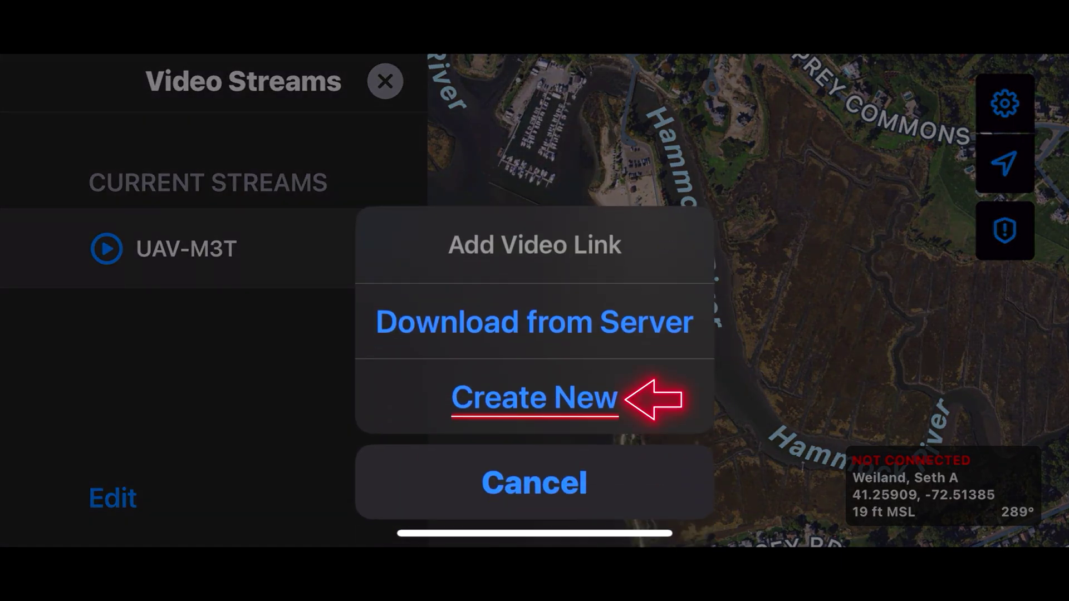
click(535, 398)
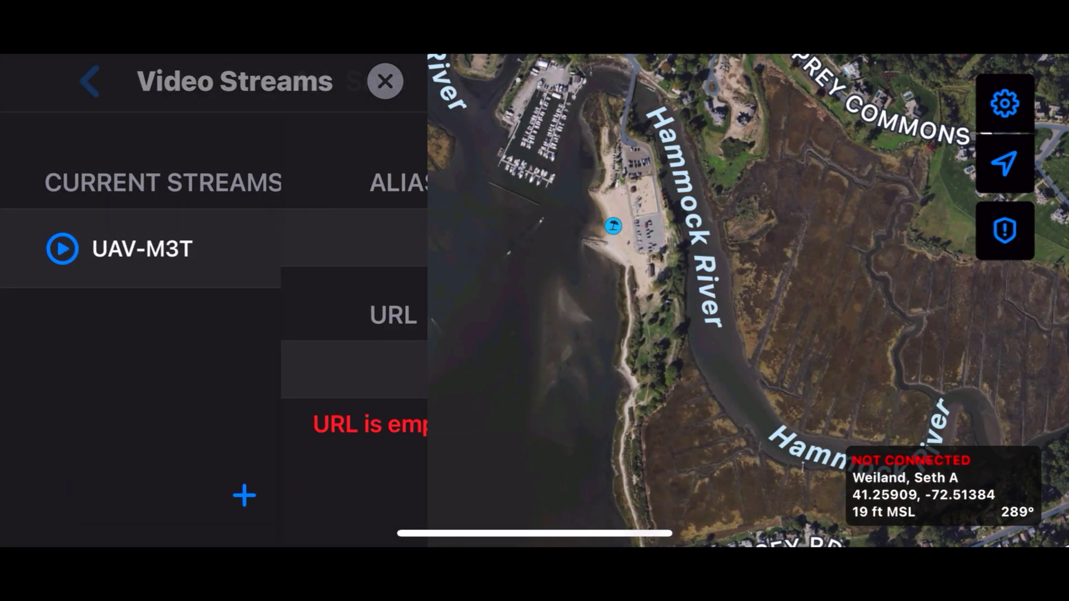
click(92, 237)
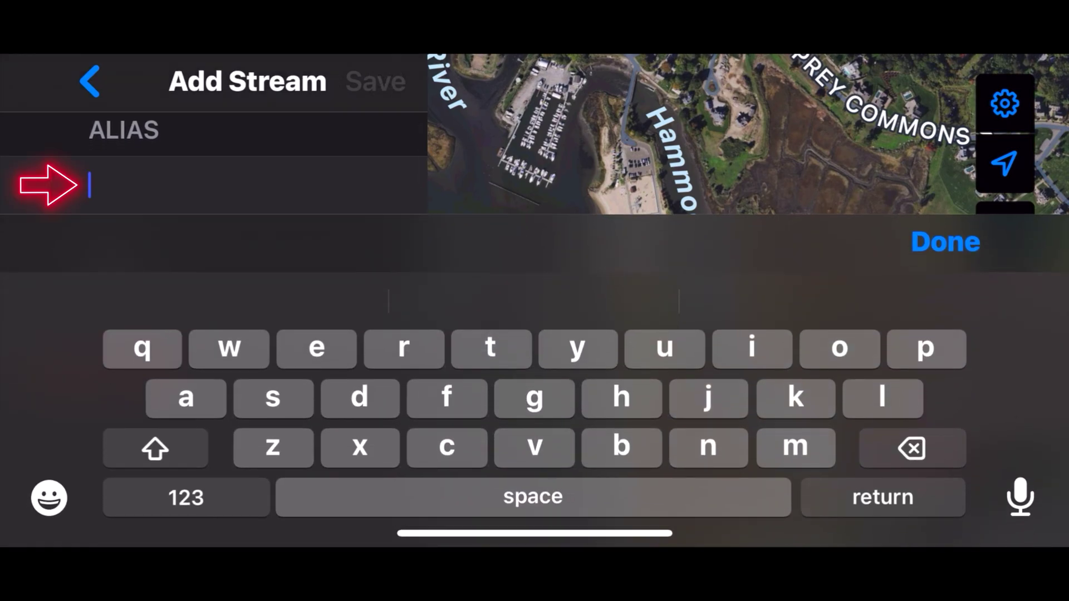
text(UAV-M)
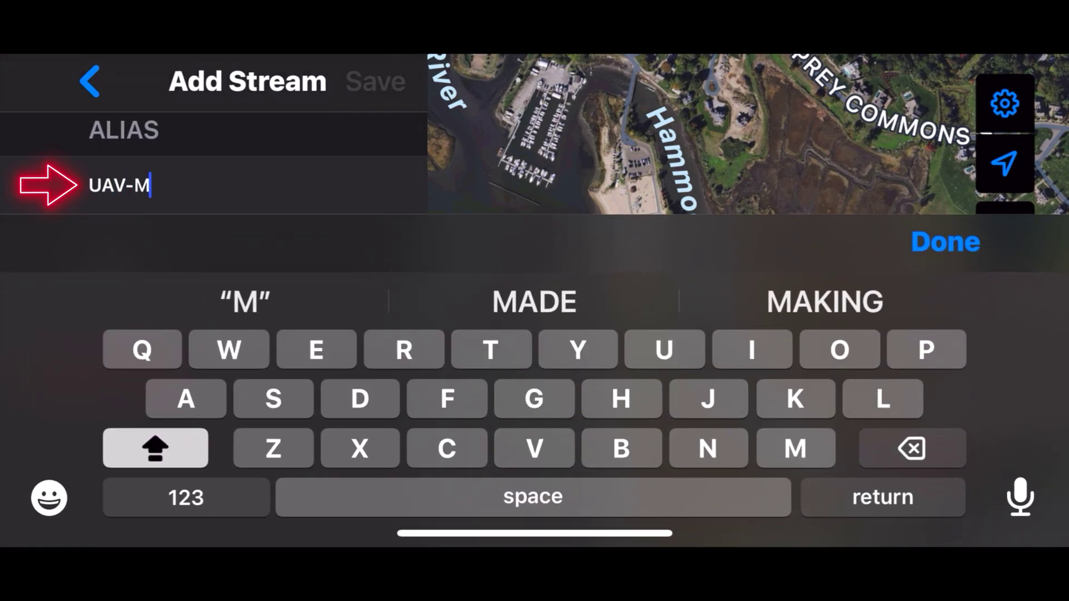
text(3T)
key(Return)
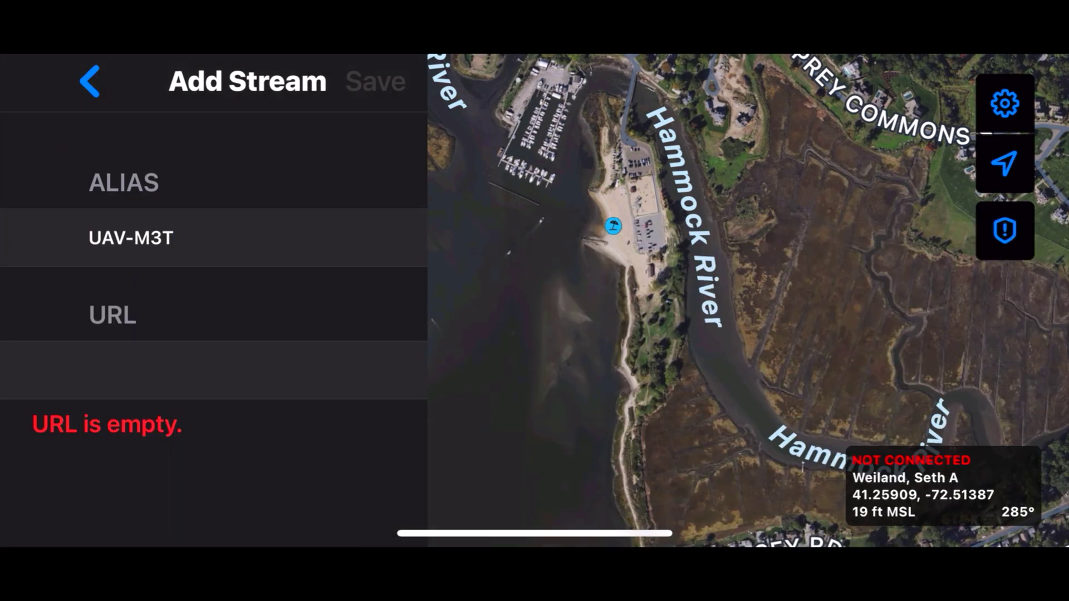
Paste the Wowza playback address as the URL of the new UAV-M3T stream
click(92, 370)
click(89, 185)
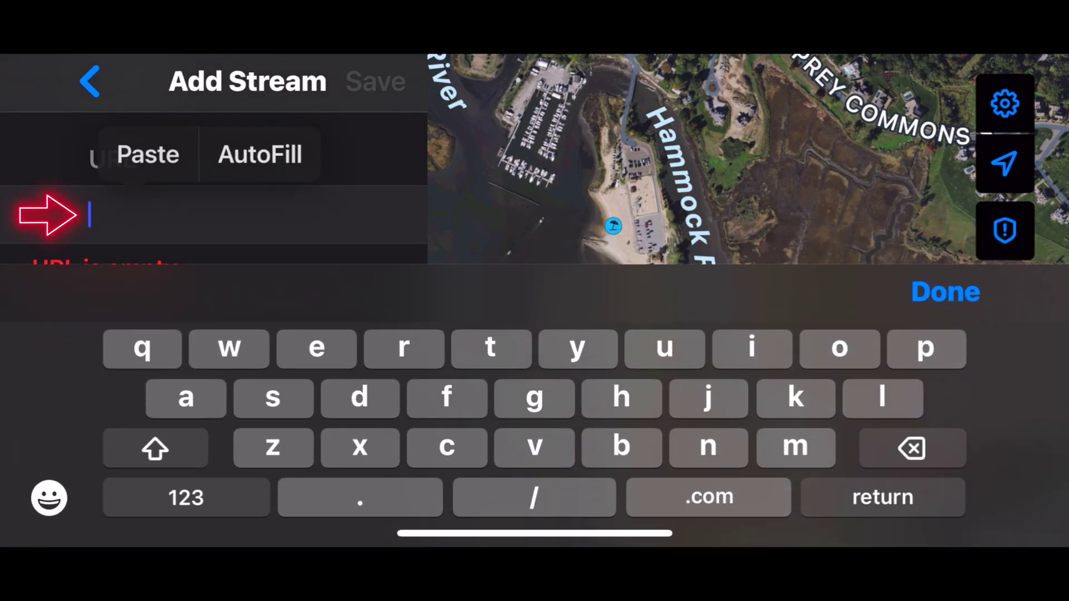
click(149, 152)
key(Return)
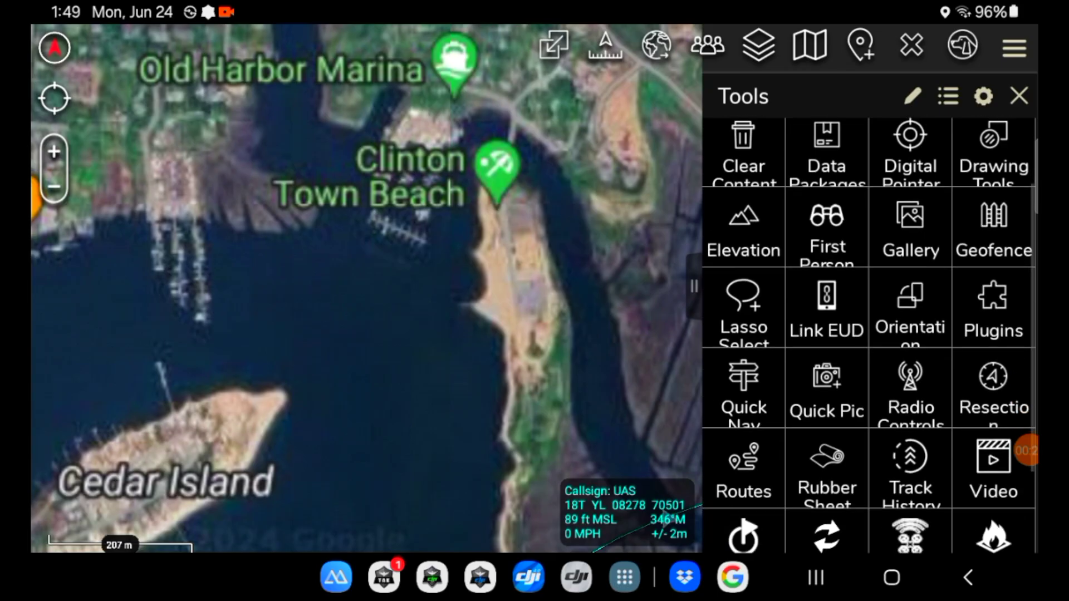
Switch to ATAK on the Android tablet, start adding a new video in the Video tool, and set its type to https
scroll(738, 328, down, 3)
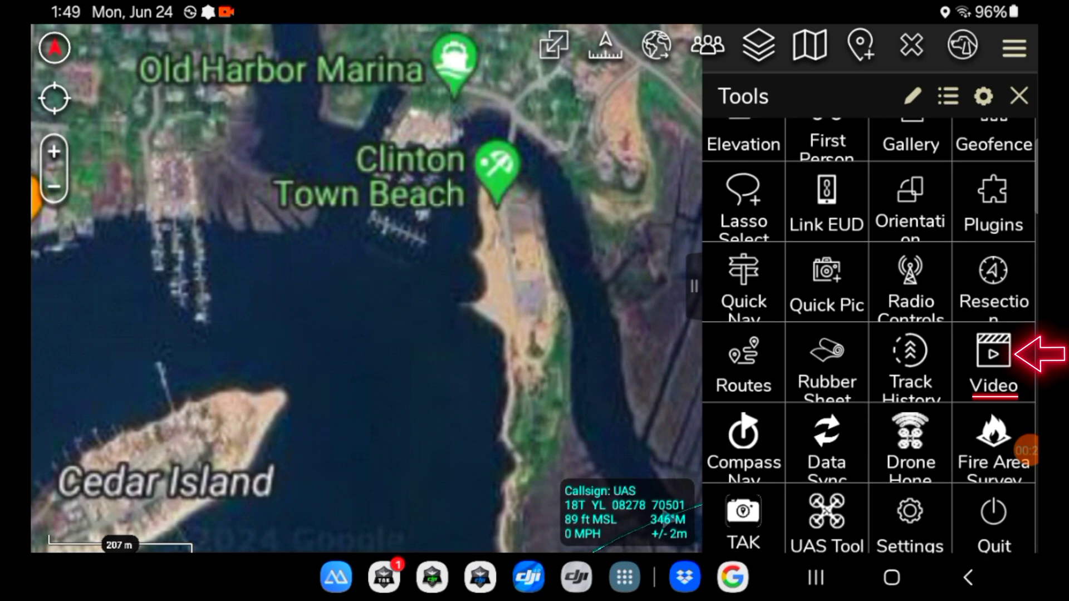
click(811, 341)
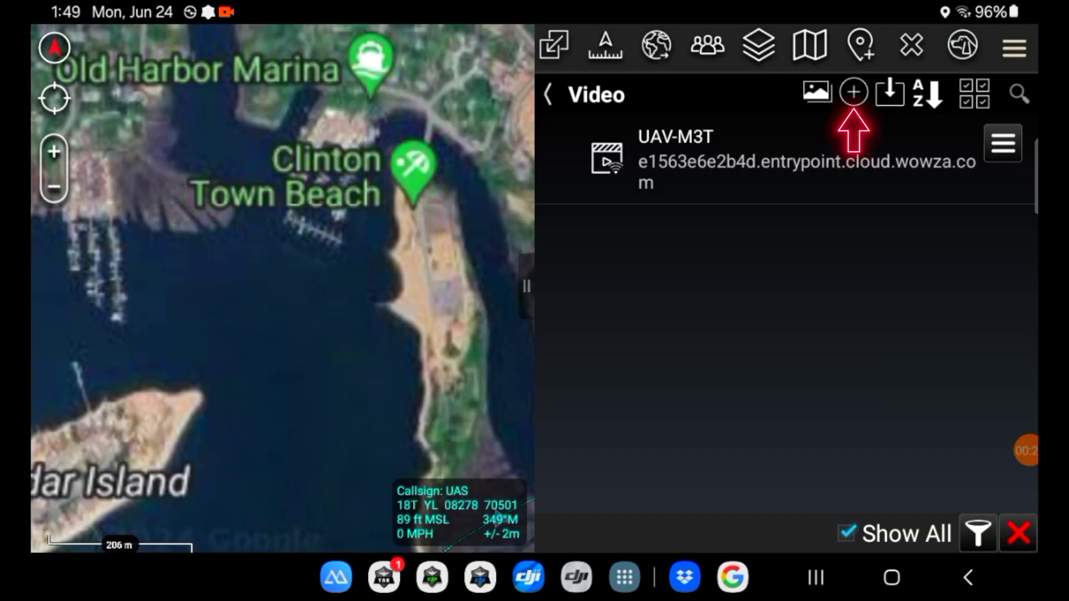
click(853, 92)
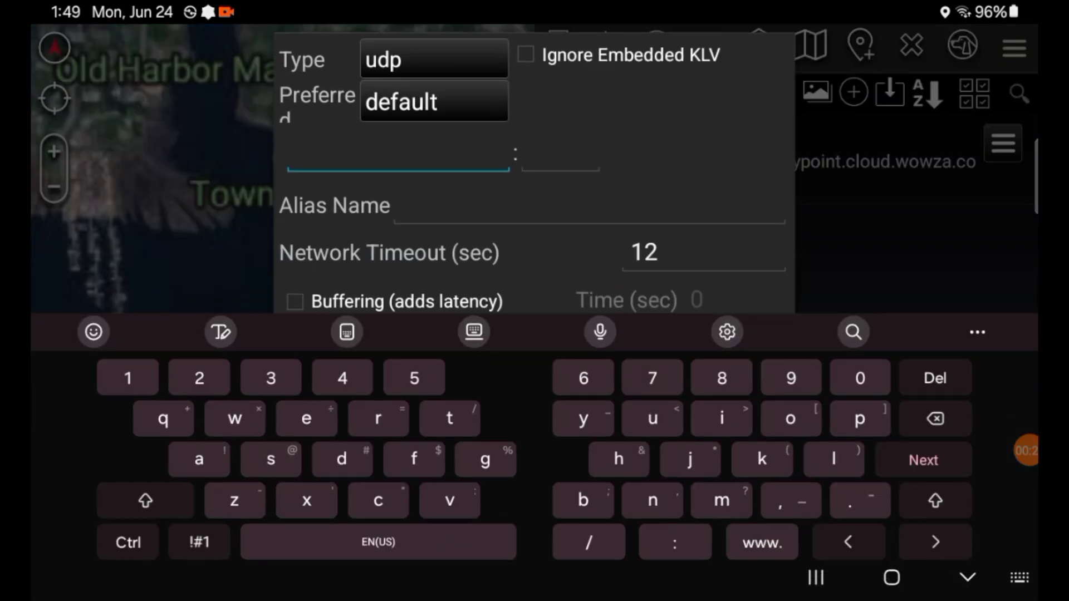
click(389, 59)
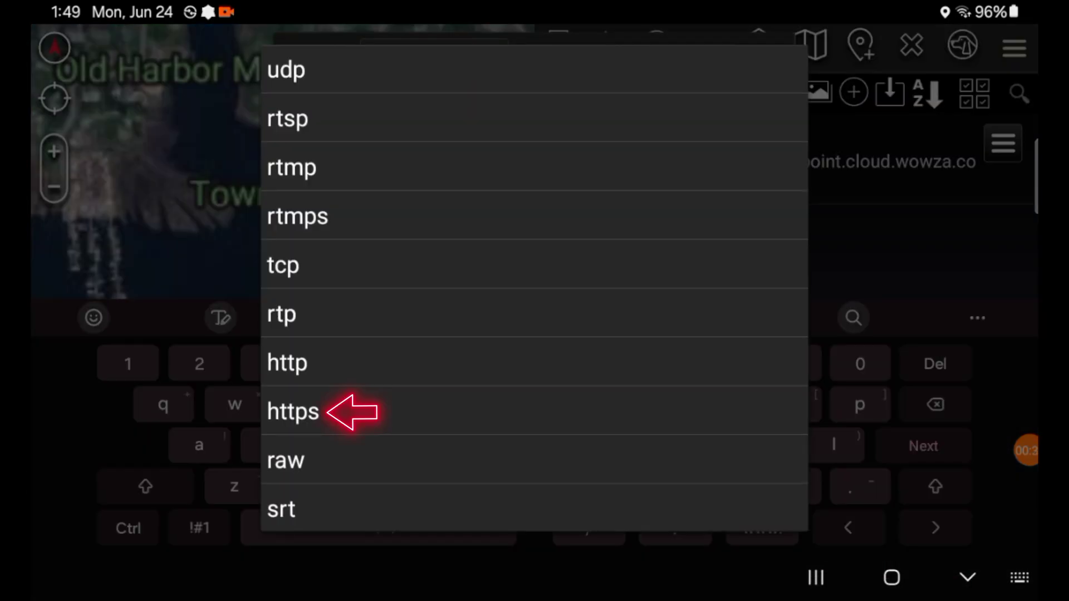
click(293, 411)
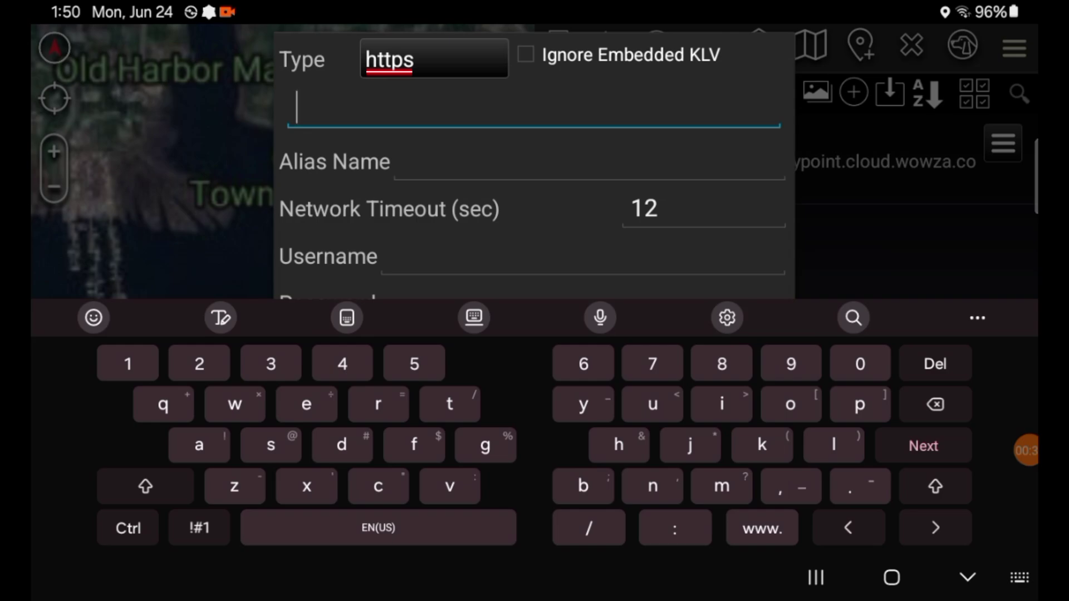
Set the new video's Alias Name to UAV-M3T and enter the Wowza playlist.m3u8 playback URL as its address
click(404, 163)
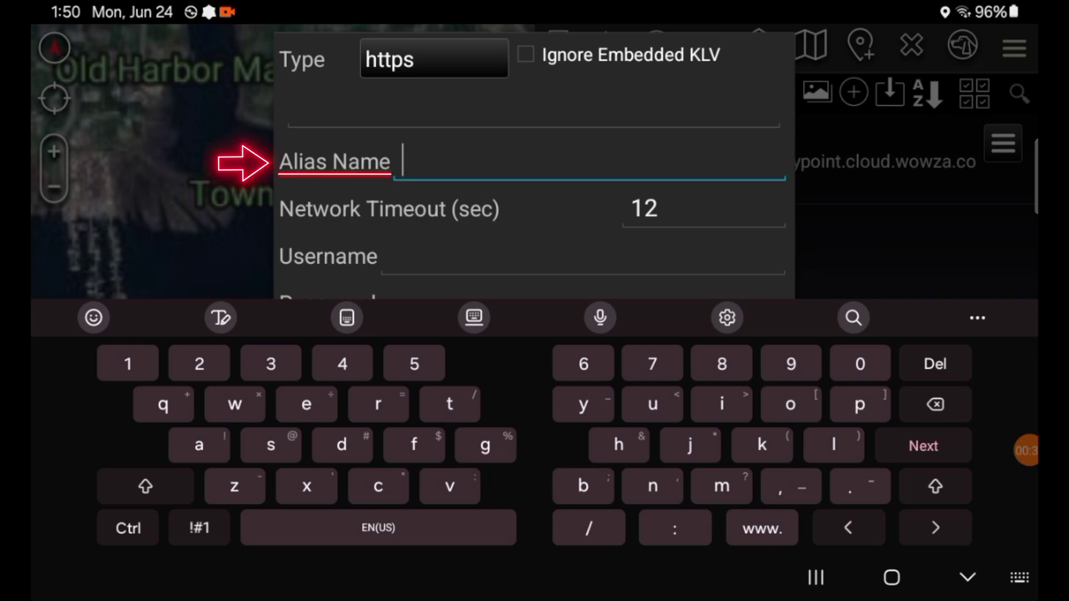
click(145, 486)
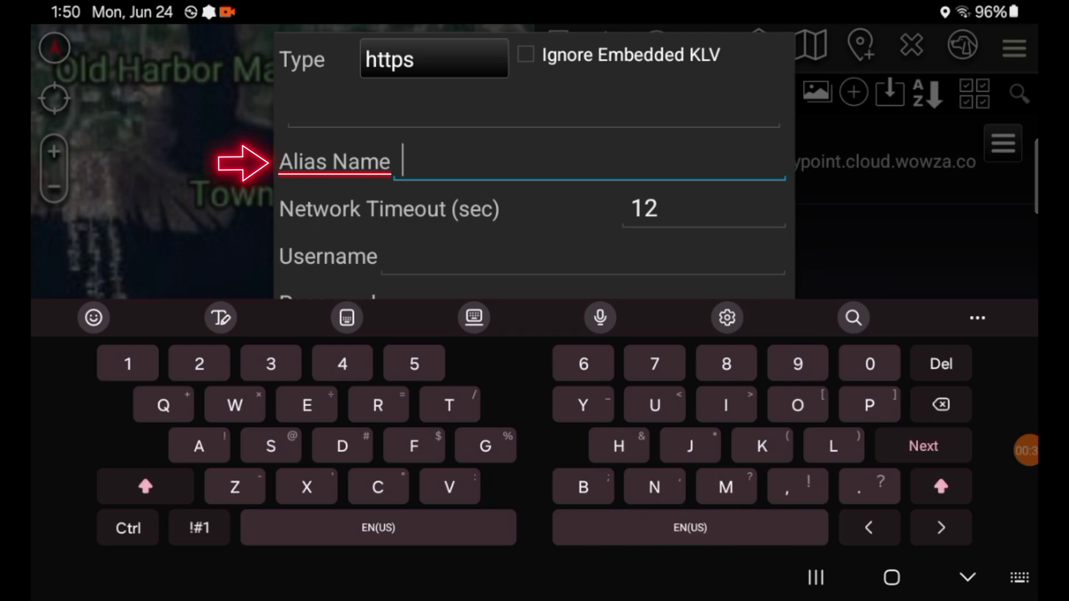
text(UA)
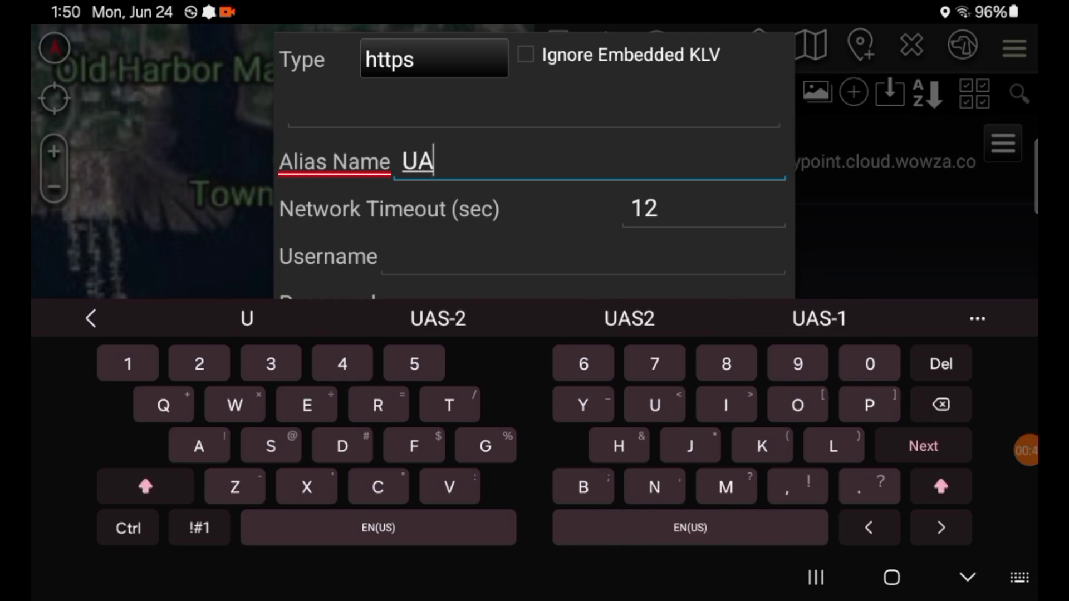
text(V-M)
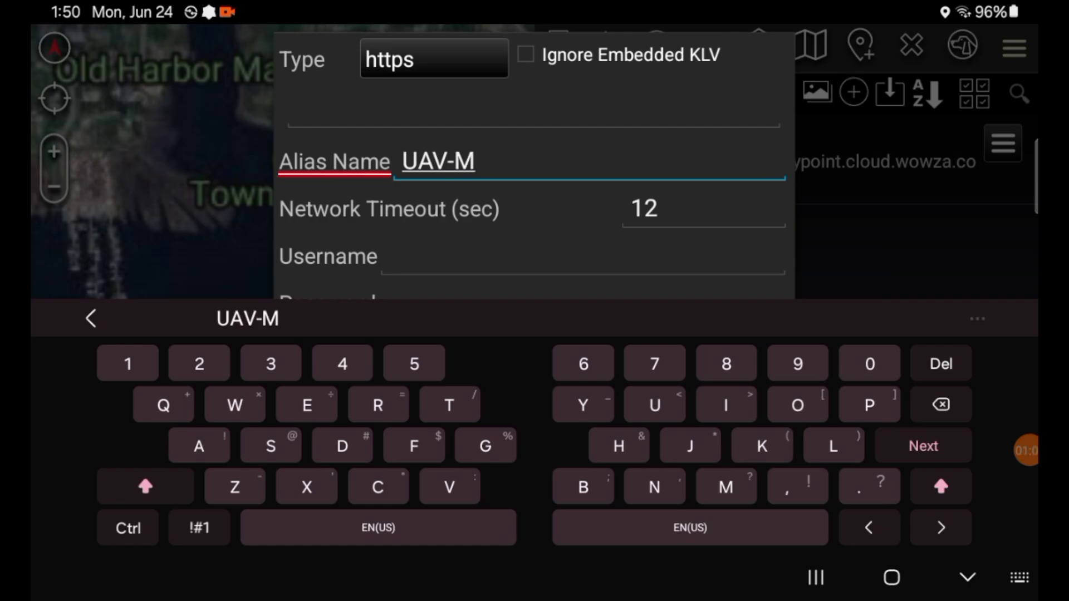
text(3T)
click(533, 110)
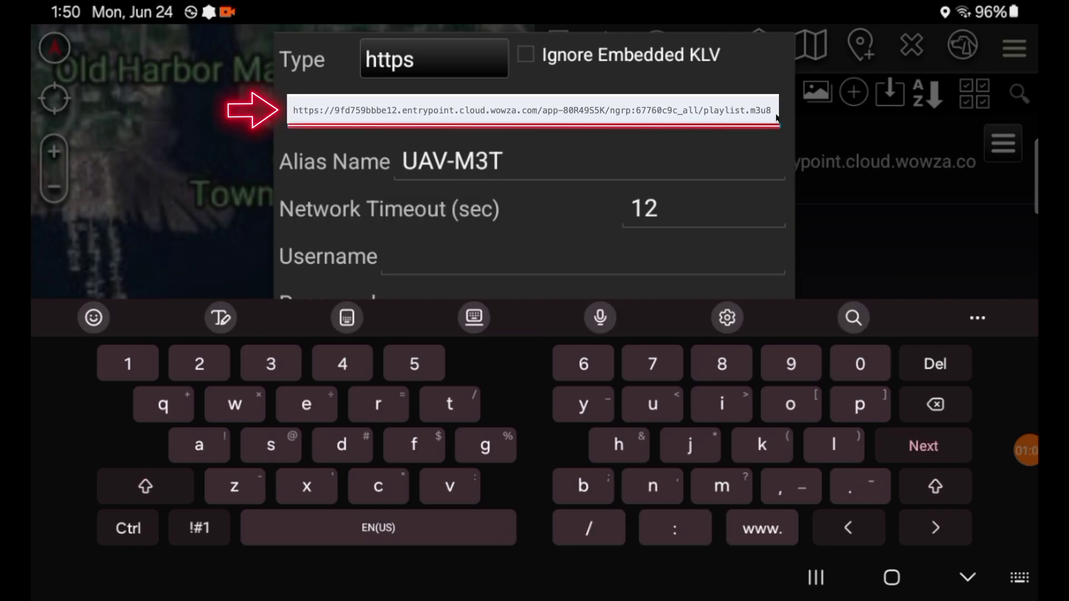
key(Escape)
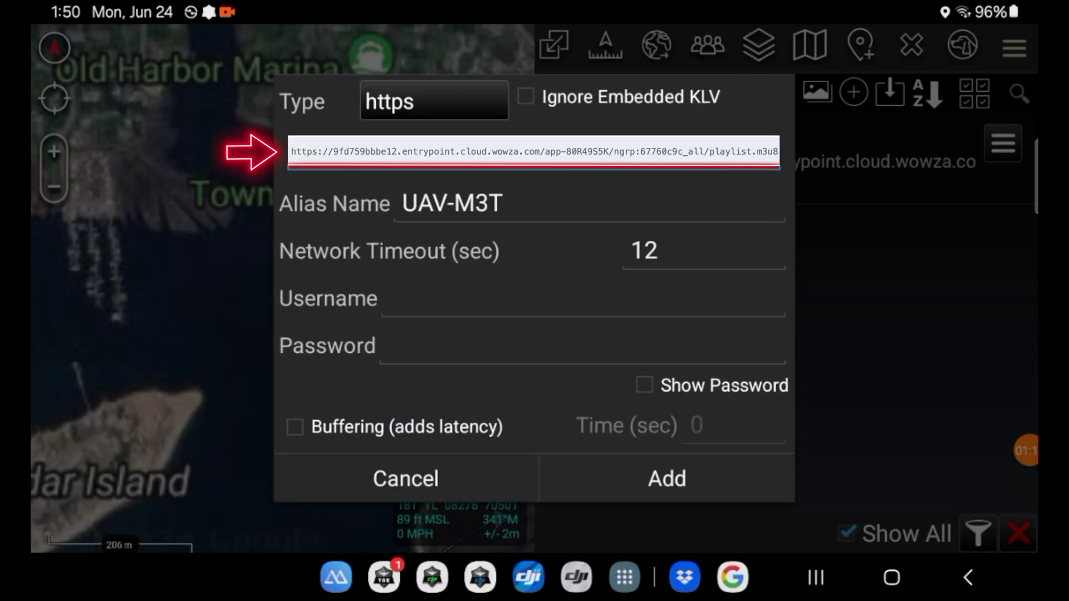